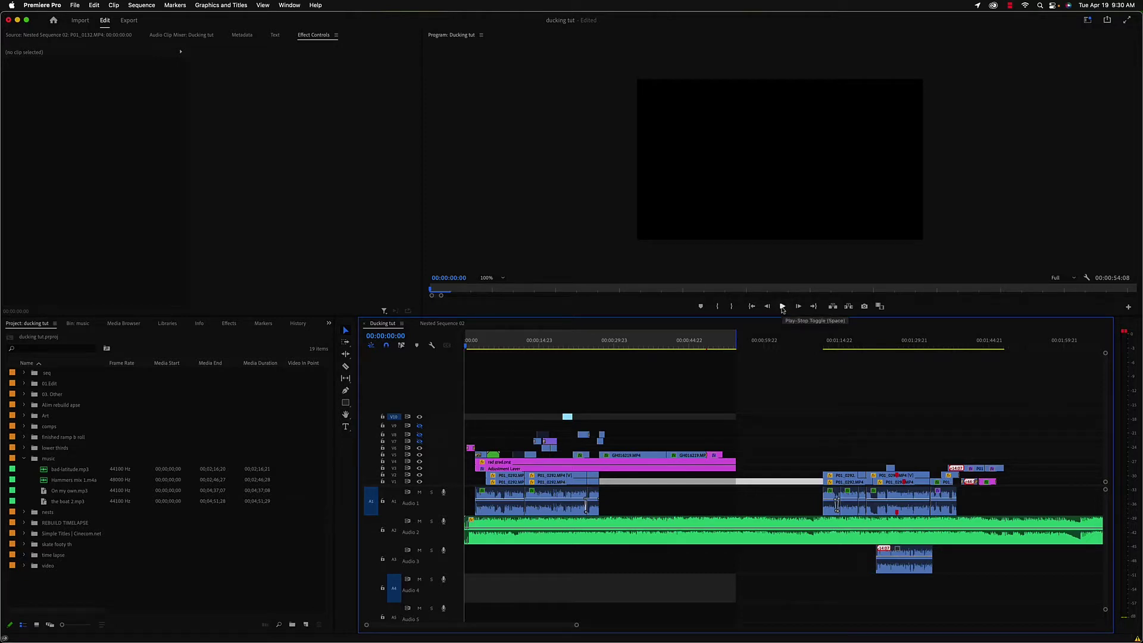
Play the opening of the sequence to hear the dialogue against the music, stopping around 00:00:11:01.
{"action": "left_click", "coordinate": [782, 307]}
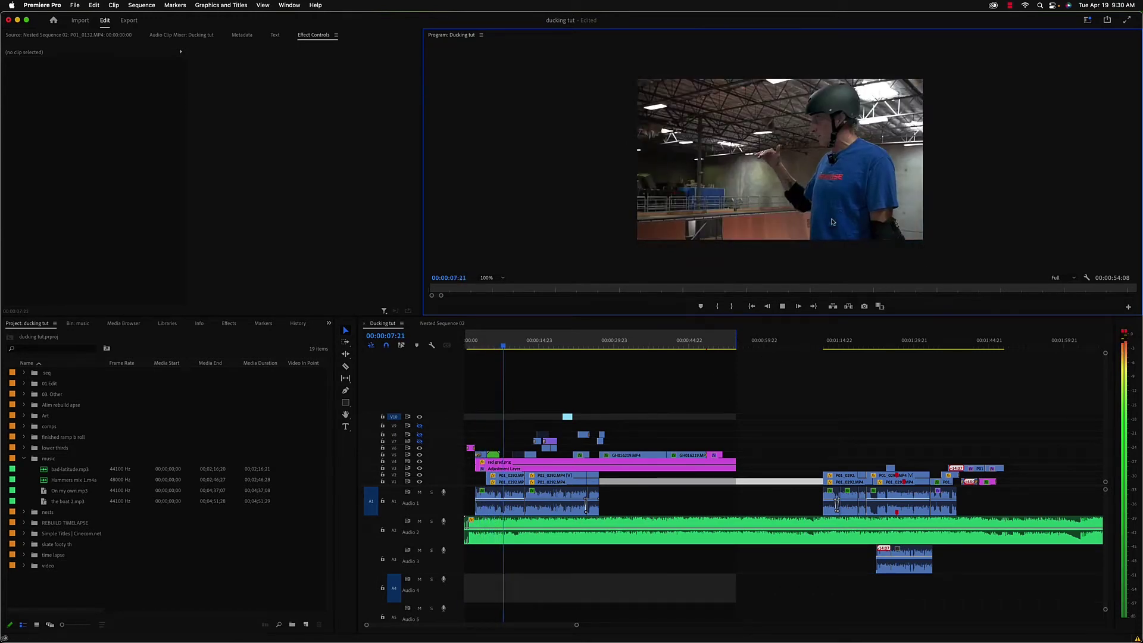
{"action": "left_click", "coordinate": [783, 307]}
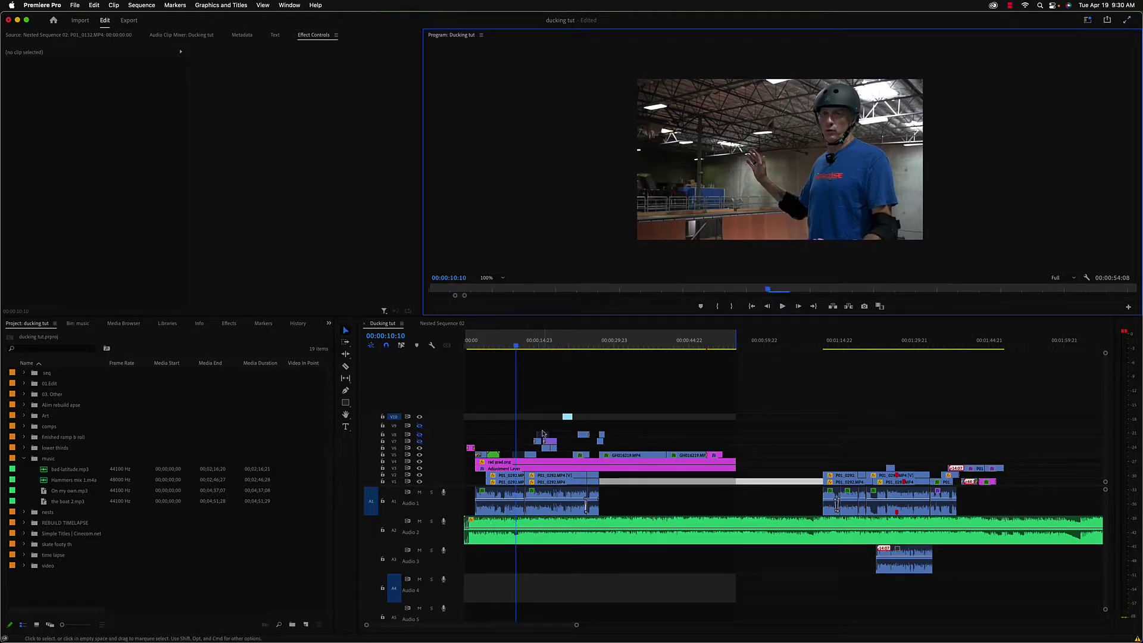
{"action": "left_click", "coordinate": [517, 349]}
{"action": "key", "text": "space"}
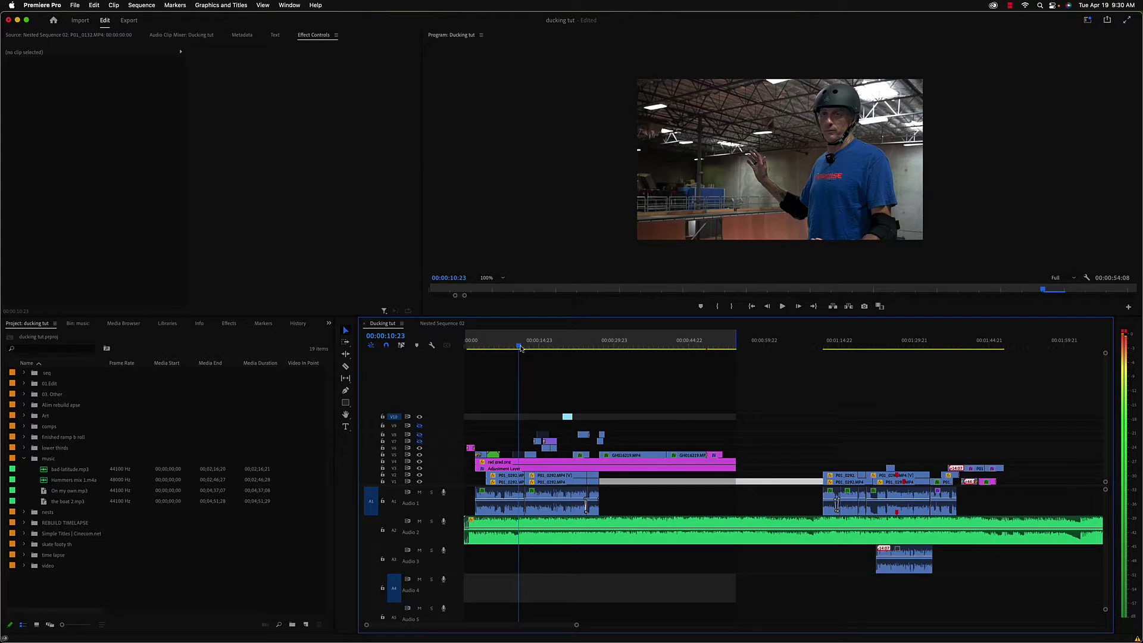
{"action": "key", "text": "space"}
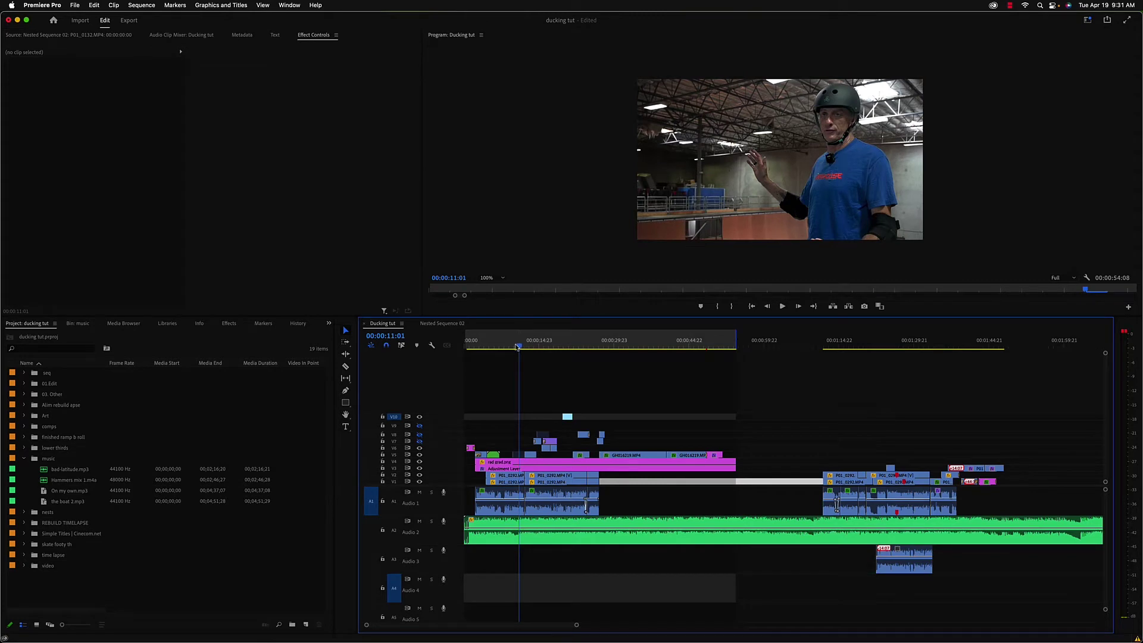
Widen the audio meters and scrub the dialogue section from about 00:00:04:20 to check the levels.
{"action": "left_click_drag", "start_coordinate": [519, 343], "coordinate": [489, 344]}
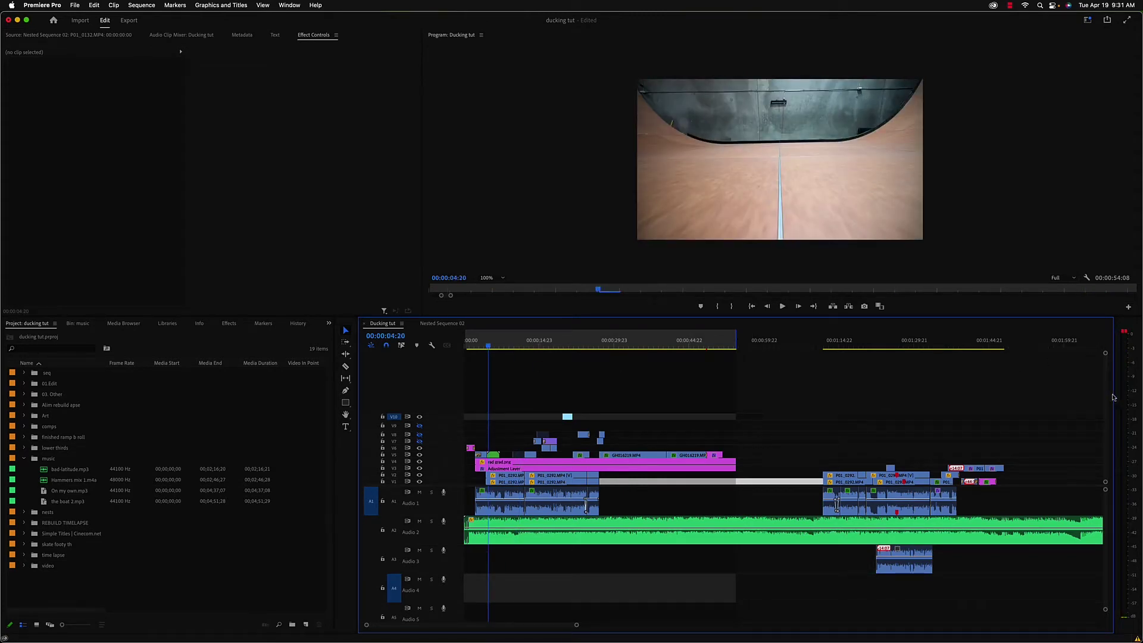
{"action": "left_click_drag", "start_coordinate": [1114, 396], "coordinate": [1052, 396]}
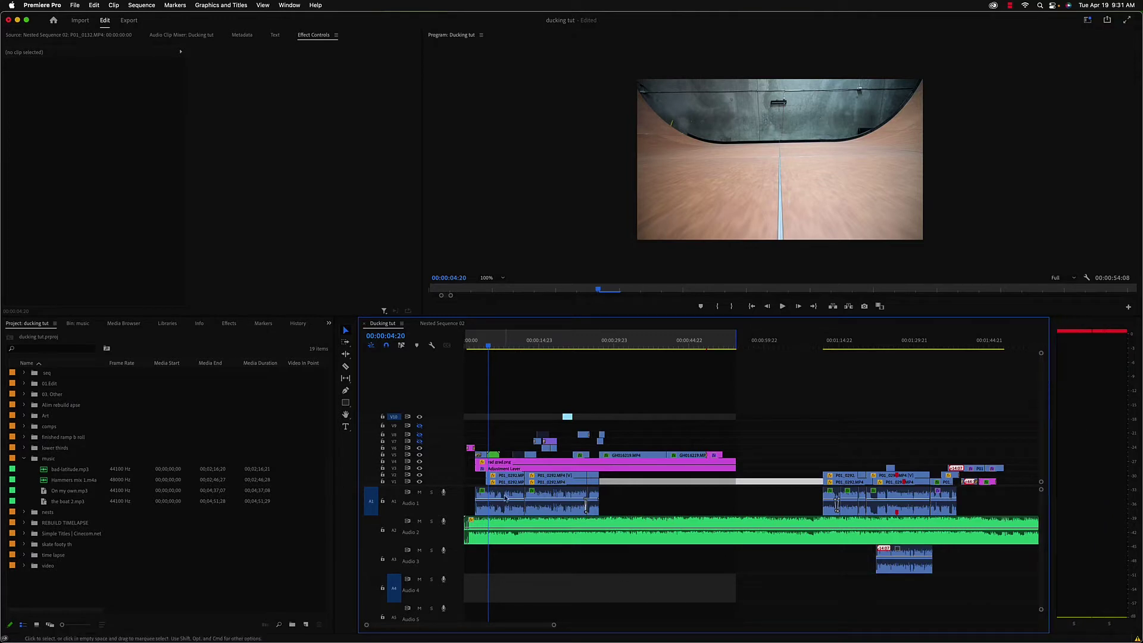
{"action": "left_click", "coordinate": [494, 346]}
{"action": "key", "text": "space"}
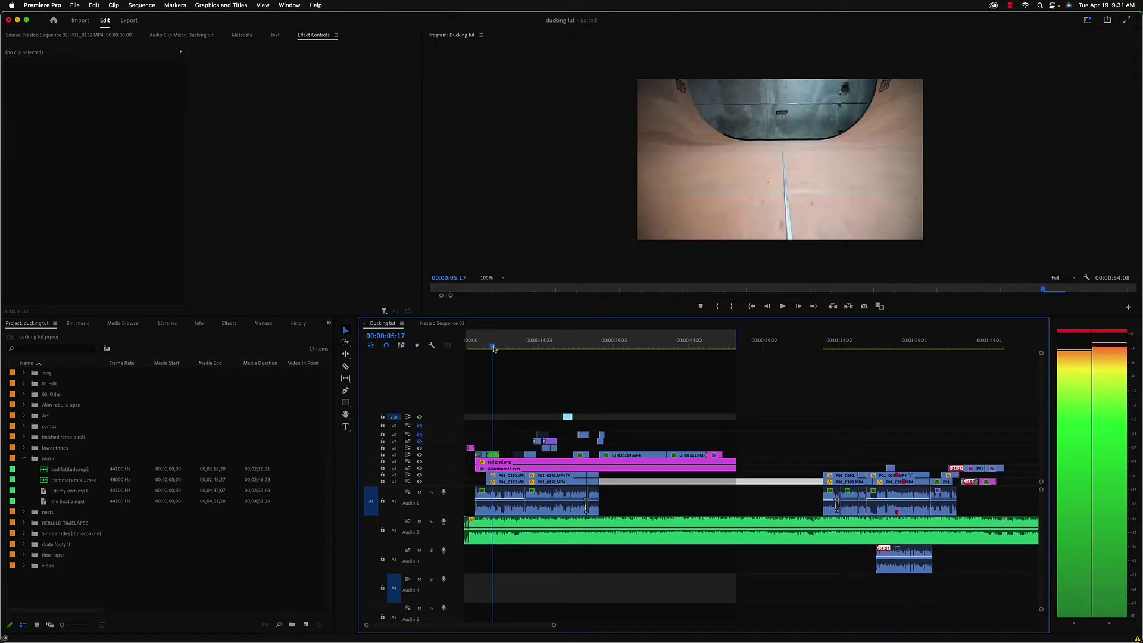
{"action": "left_click_drag", "start_coordinate": [501, 346], "coordinate": [518, 347]}
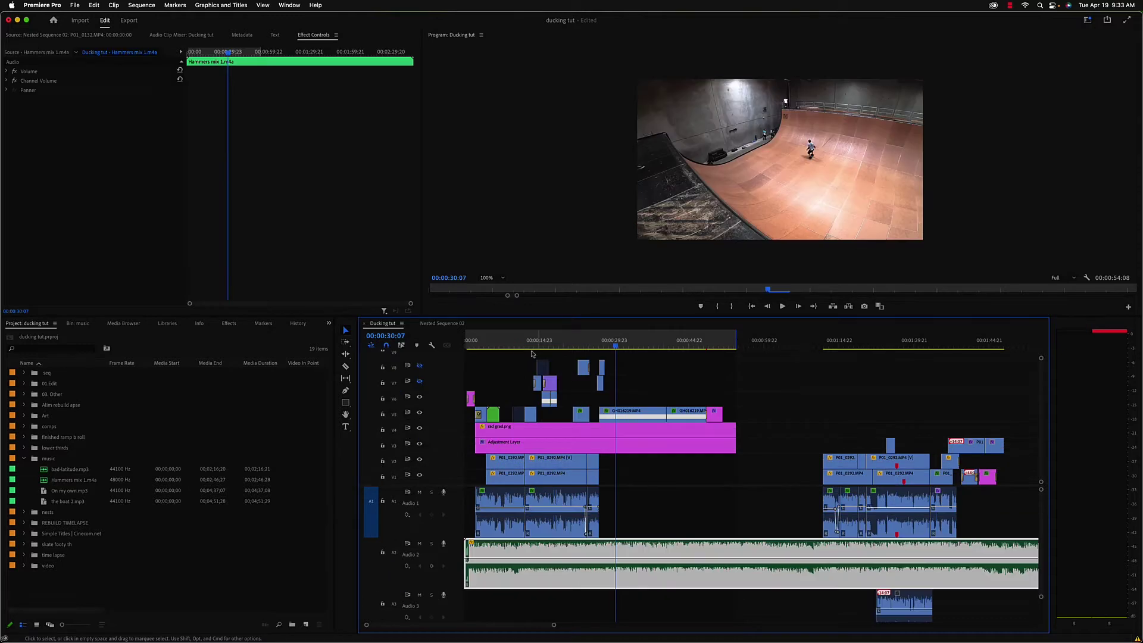
Play the sequence briefly from 00:00:12:12 to check the combined dialogue and music levels.
{"action": "left_click", "coordinate": [658, 534]}
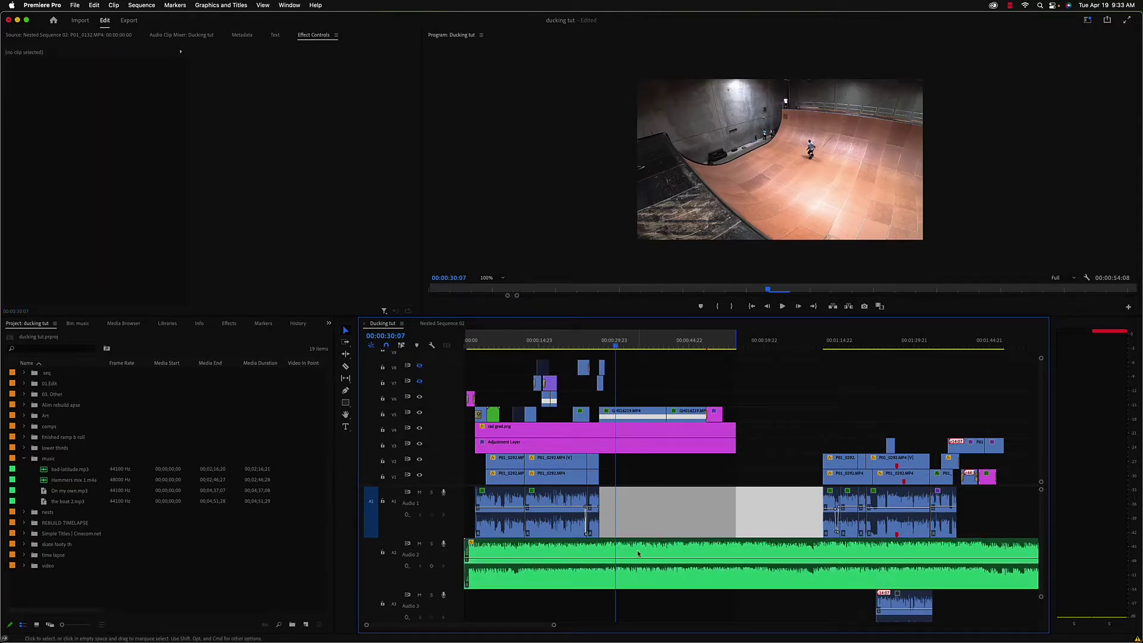
{"action": "left_click_drag", "start_coordinate": [614, 345], "coordinate": [526, 342]}
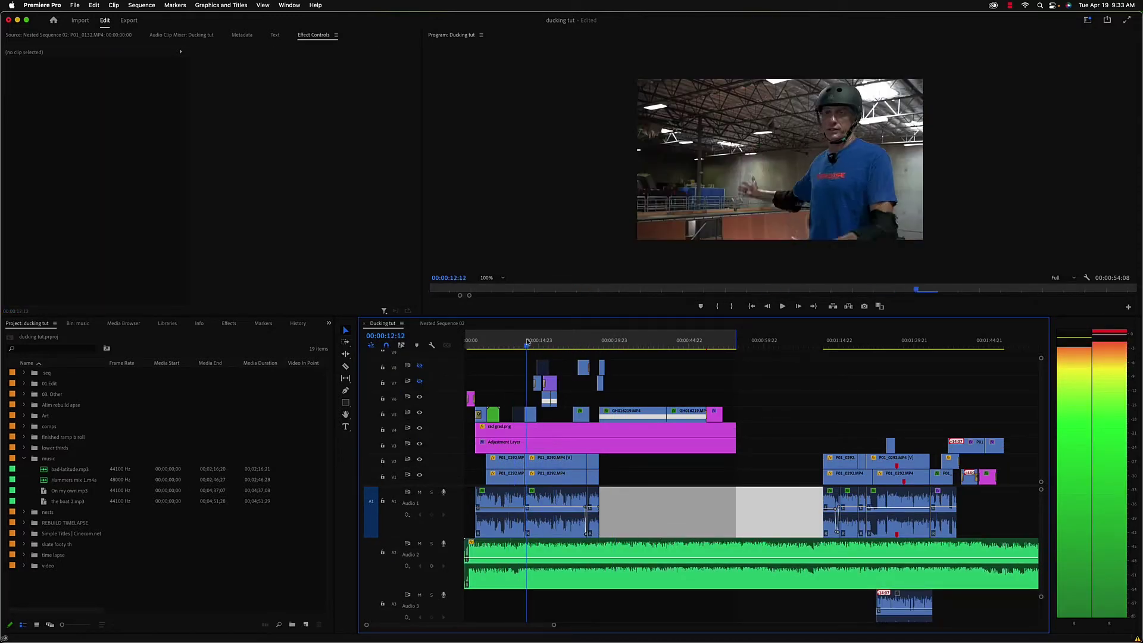
{"action": "key", "text": "space"}
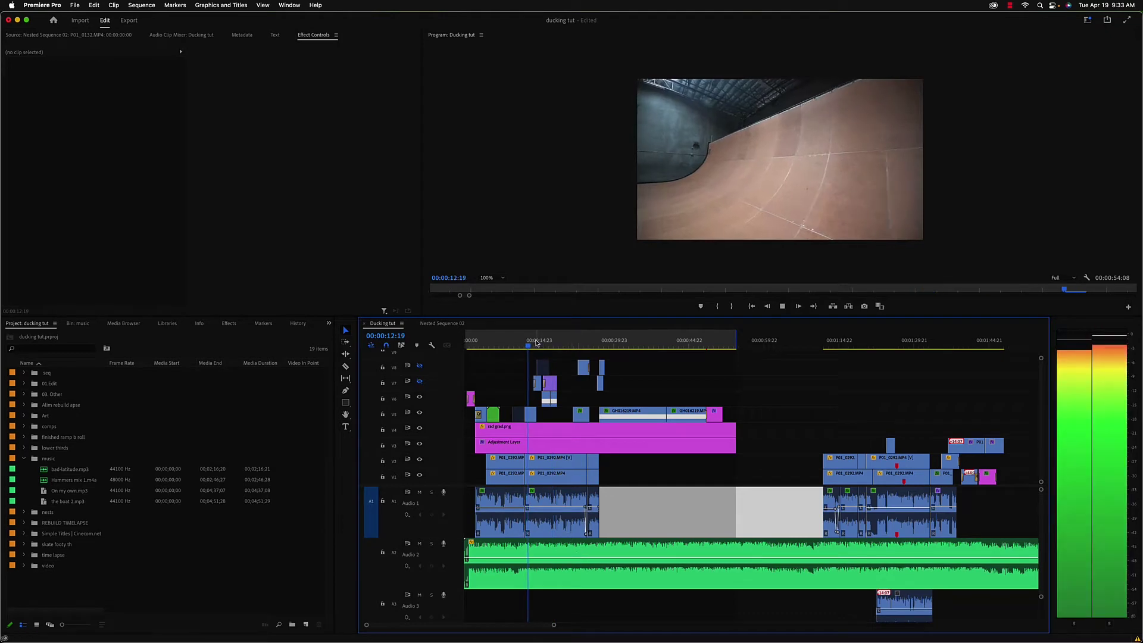
{"action": "key", "text": "space"}
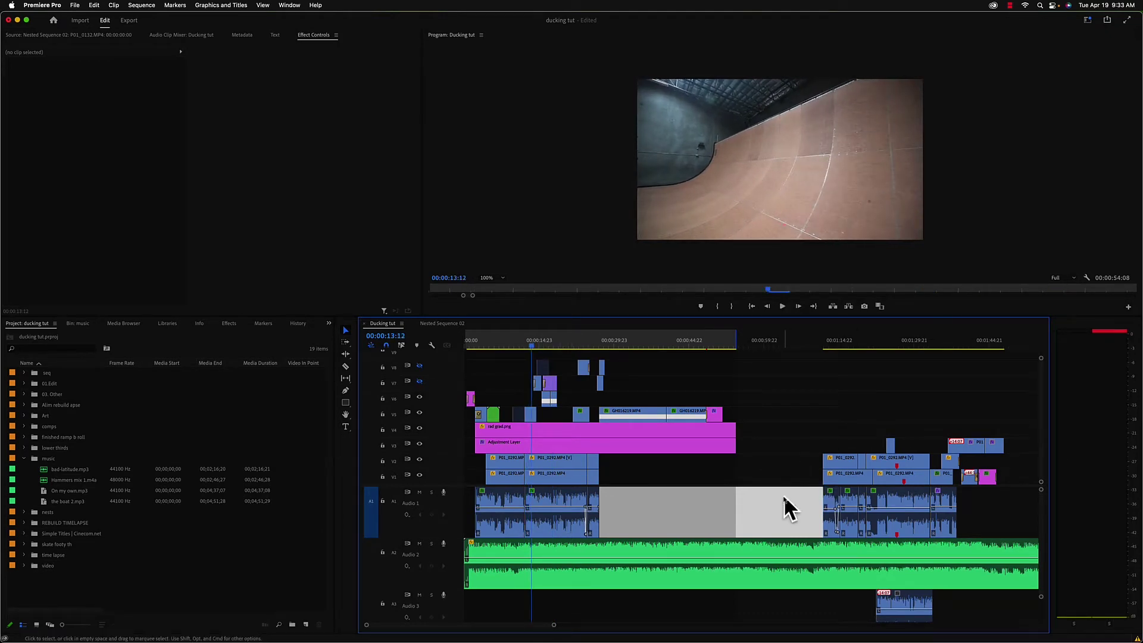
Normalize all peaks of the Hammers mix 1.m4a music clip on Audio 2 to -6 dB.
{"action": "right_click", "coordinate": [605, 553]}
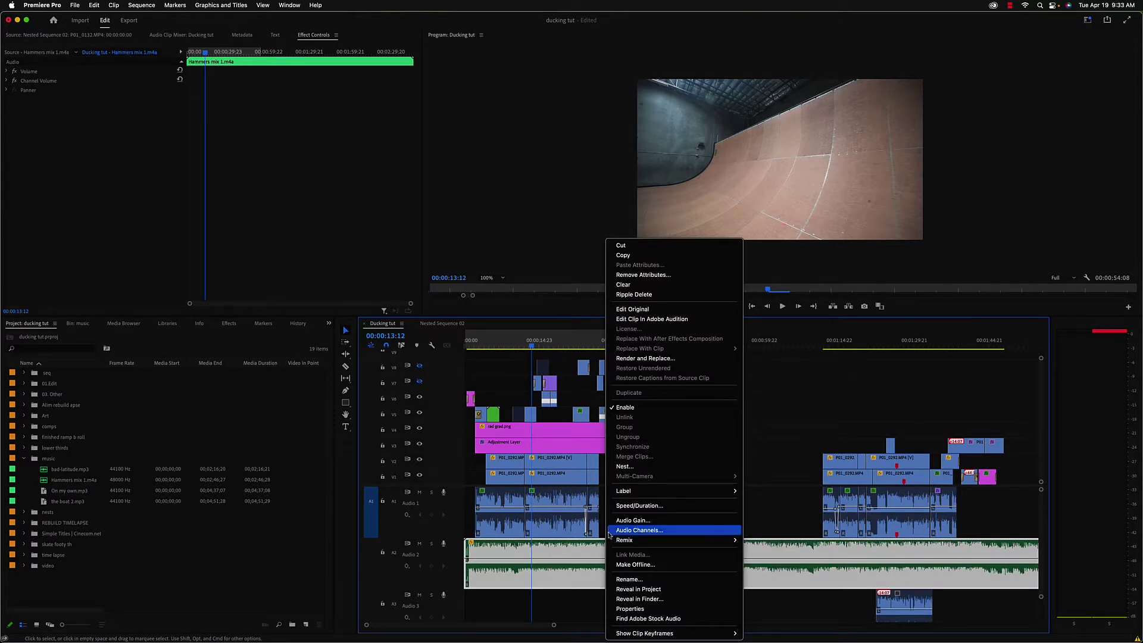
{"action": "left_click", "coordinate": [626, 521]}
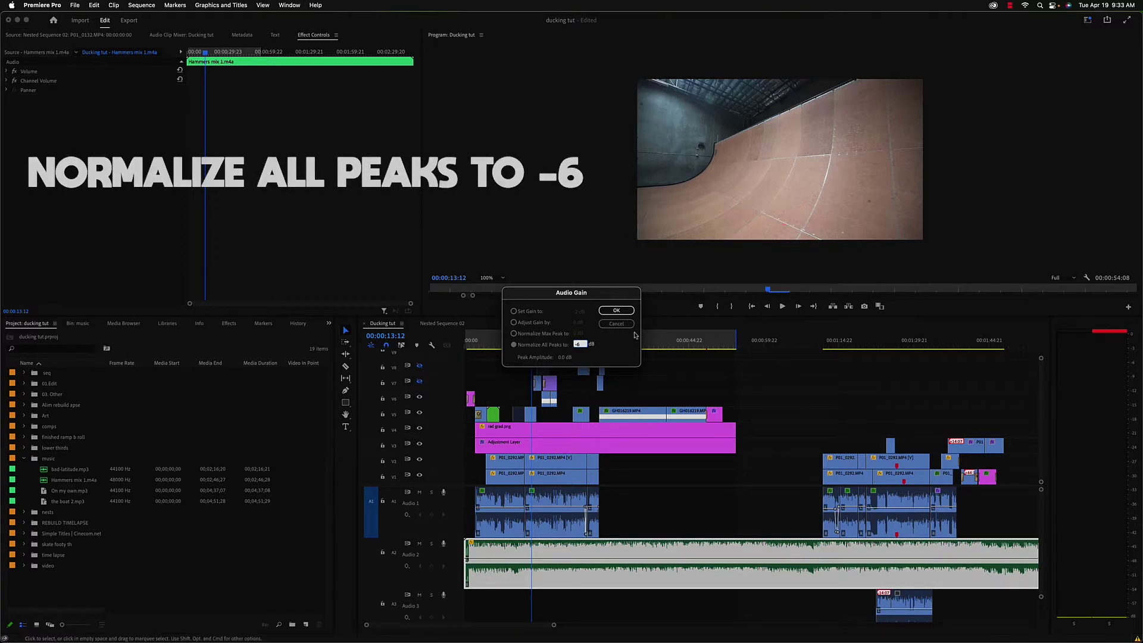
{"action": "left_click", "coordinate": [620, 312]}
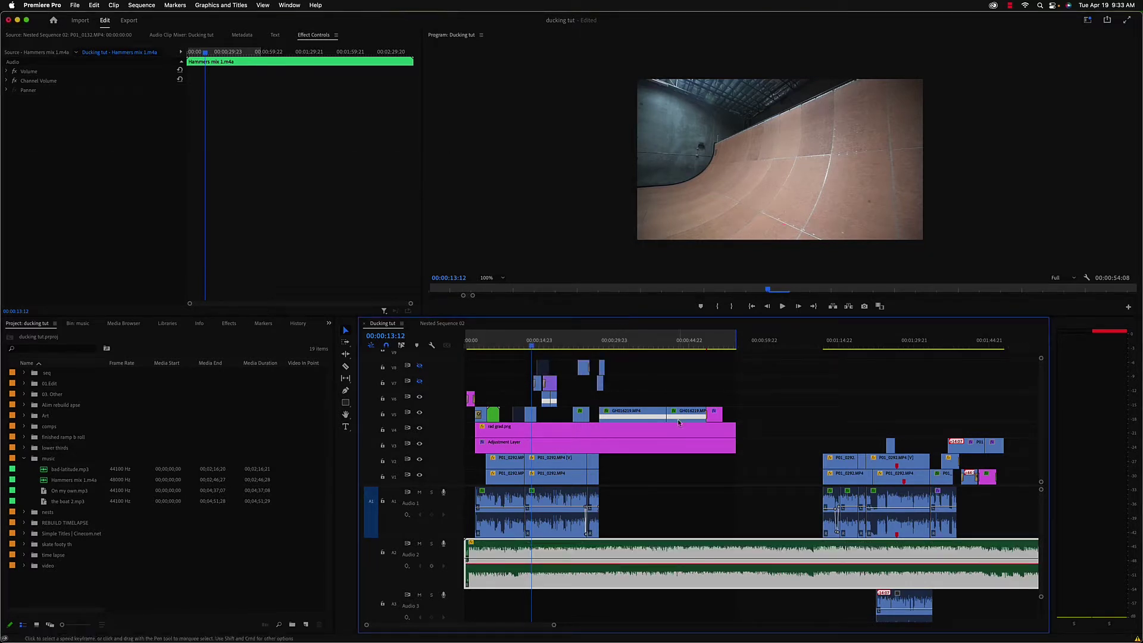
{"action": "key", "text": "Return"}
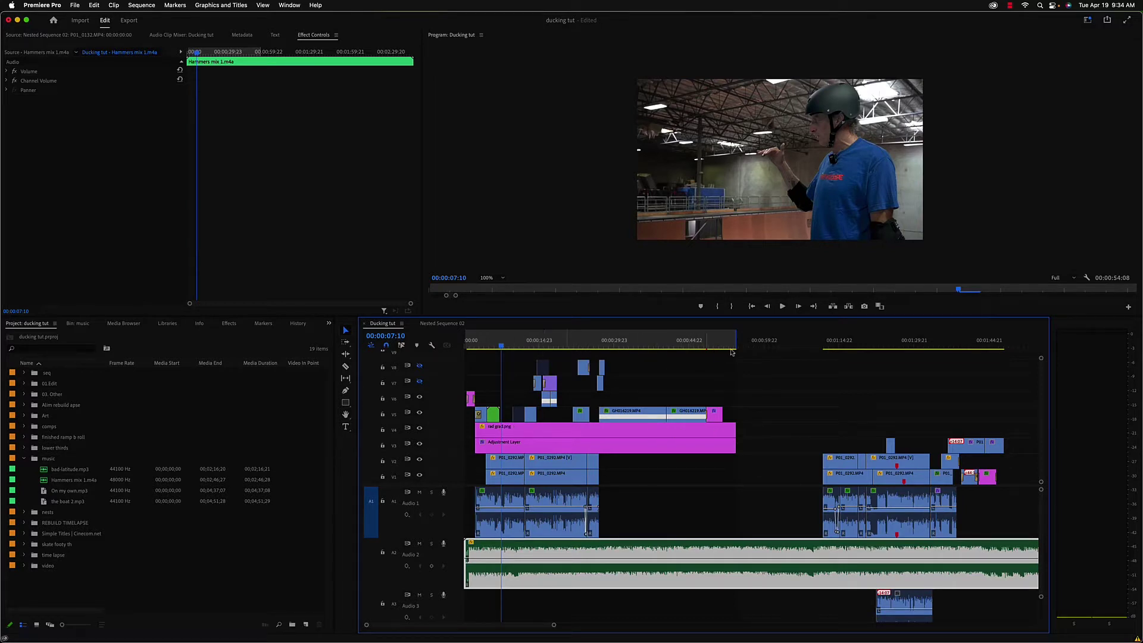
Compare the end of the video edit with the full length of the music clip in the timeline.
{"action": "key", "text": "="}
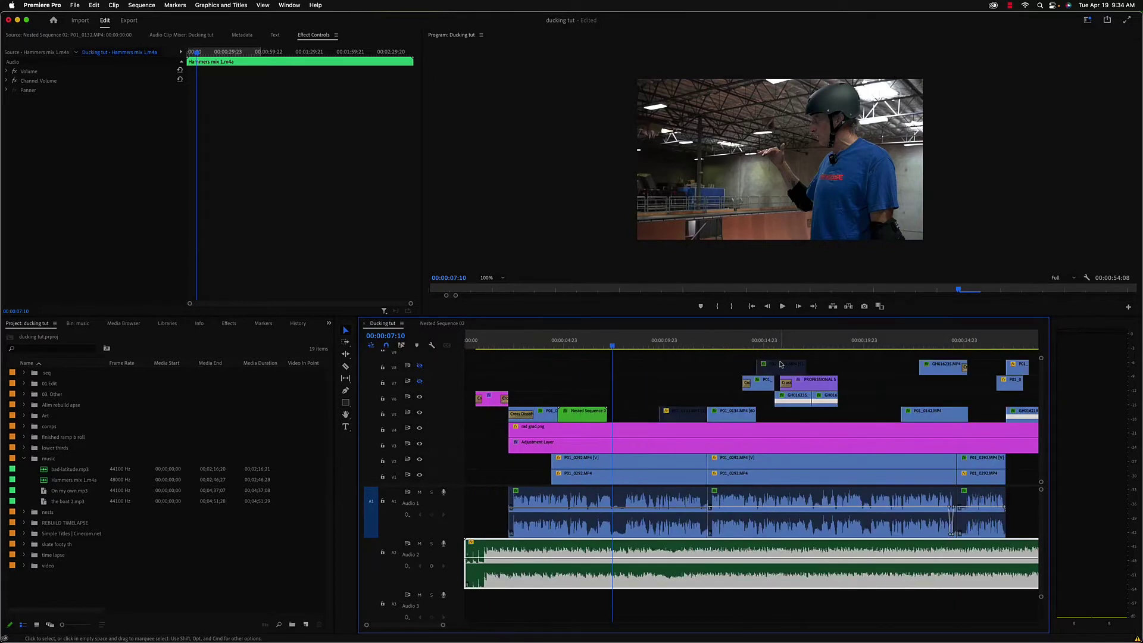
{"action": "left_click_drag", "start_coordinate": [423, 625], "coordinate": [429, 627]}
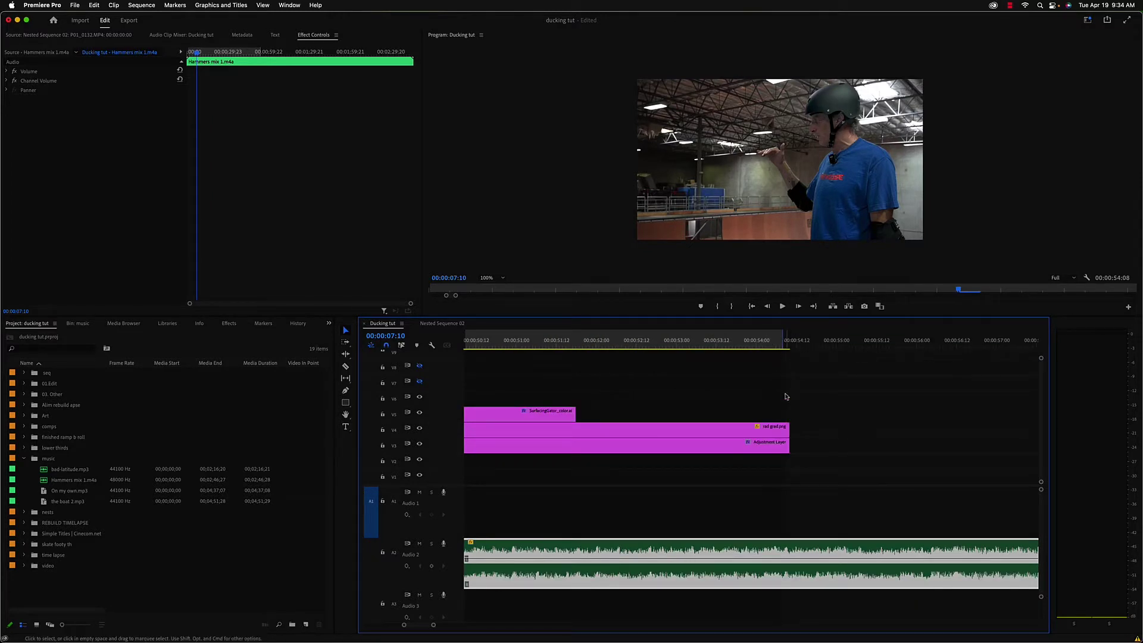
{"action": "key", "text": "minus"}
{"action": "key", "text": "minus"}
{"action": "key", "text": "minus"}
{"action": "key", "text": "minus"}
{"action": "key", "text": "minus"}
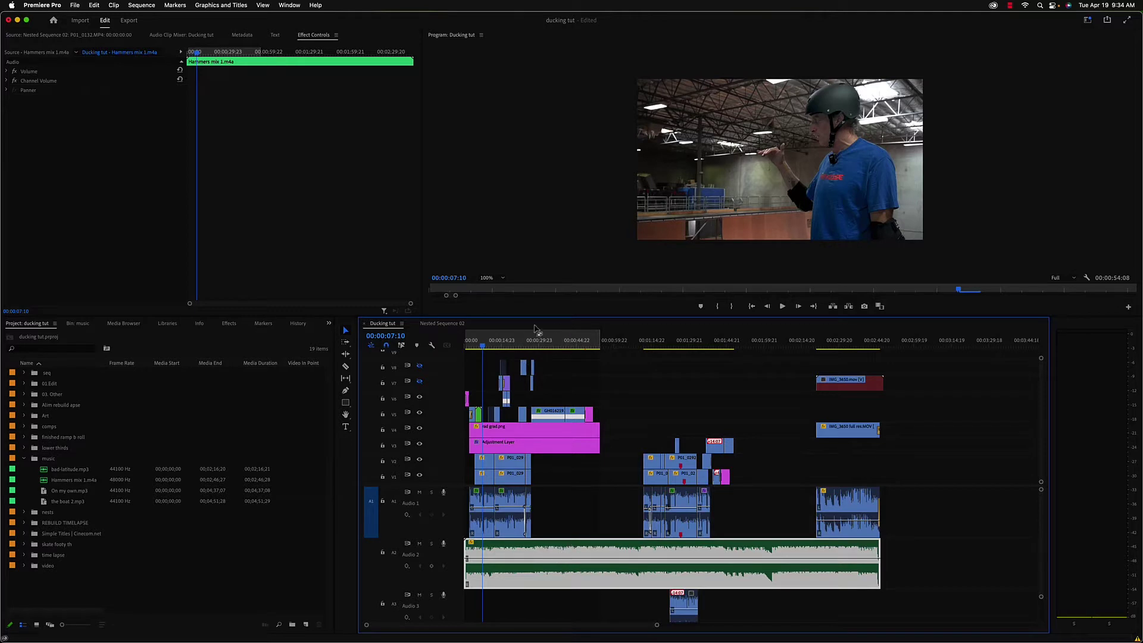
Switch to the Audio workspace and retag the Hammers mix 1.m4a clip as Music in Essential Sound.
{"action": "left_click", "coordinate": [1089, 20]}
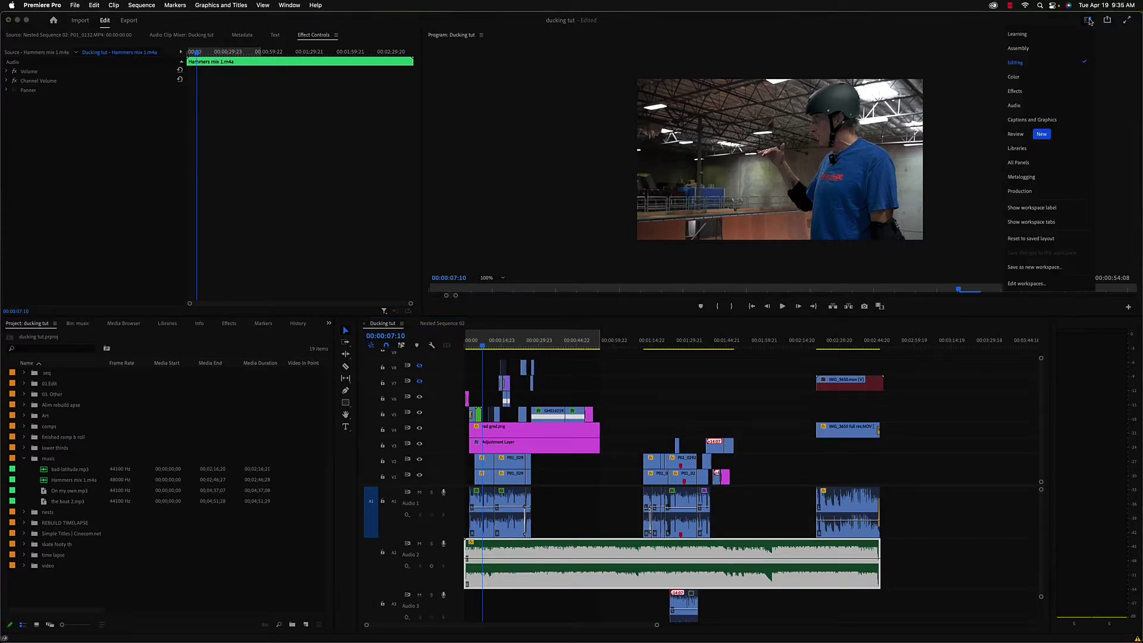
{"action": "left_click", "coordinate": [1016, 105]}
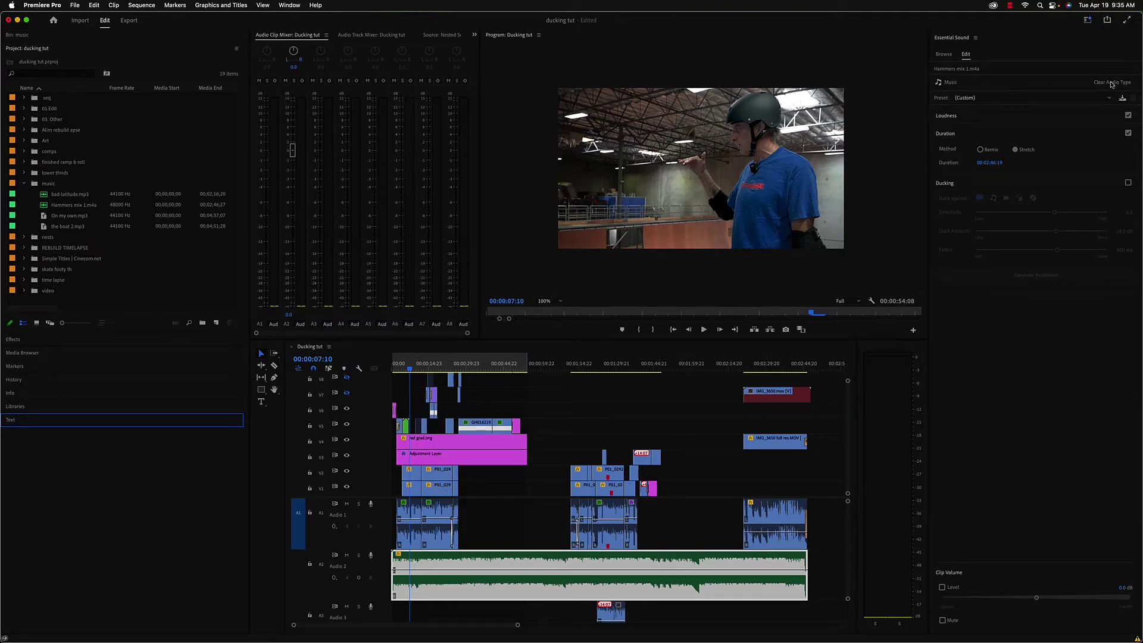
{"action": "key", "text": "super+s"}
{"action": "left_click", "coordinate": [1108, 83]}
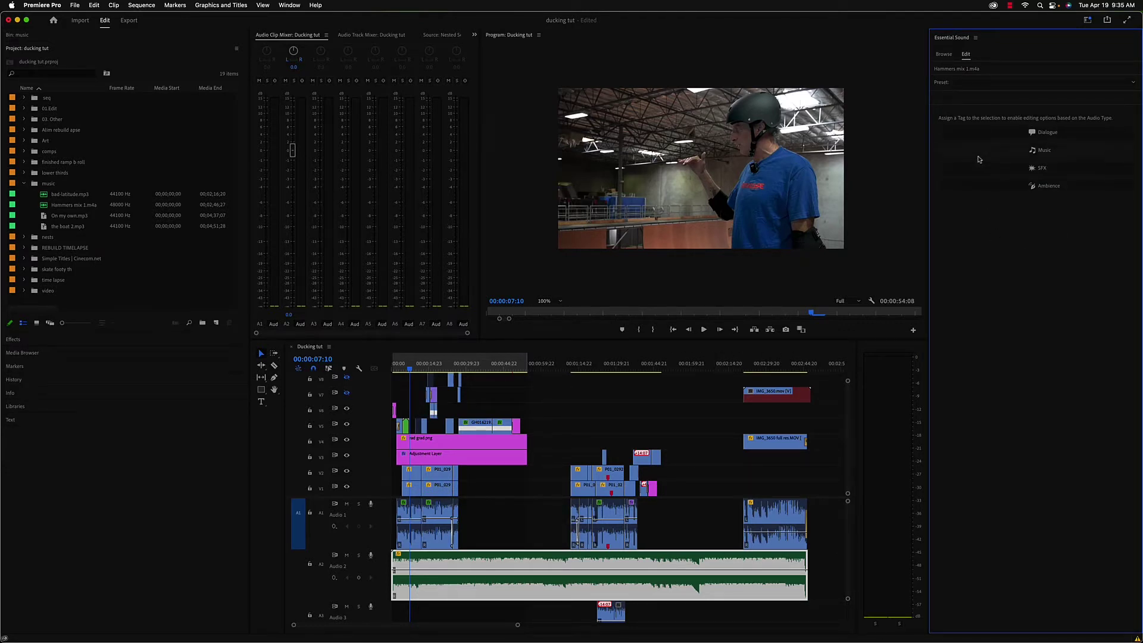
{"action": "left_click", "coordinate": [1041, 151]}
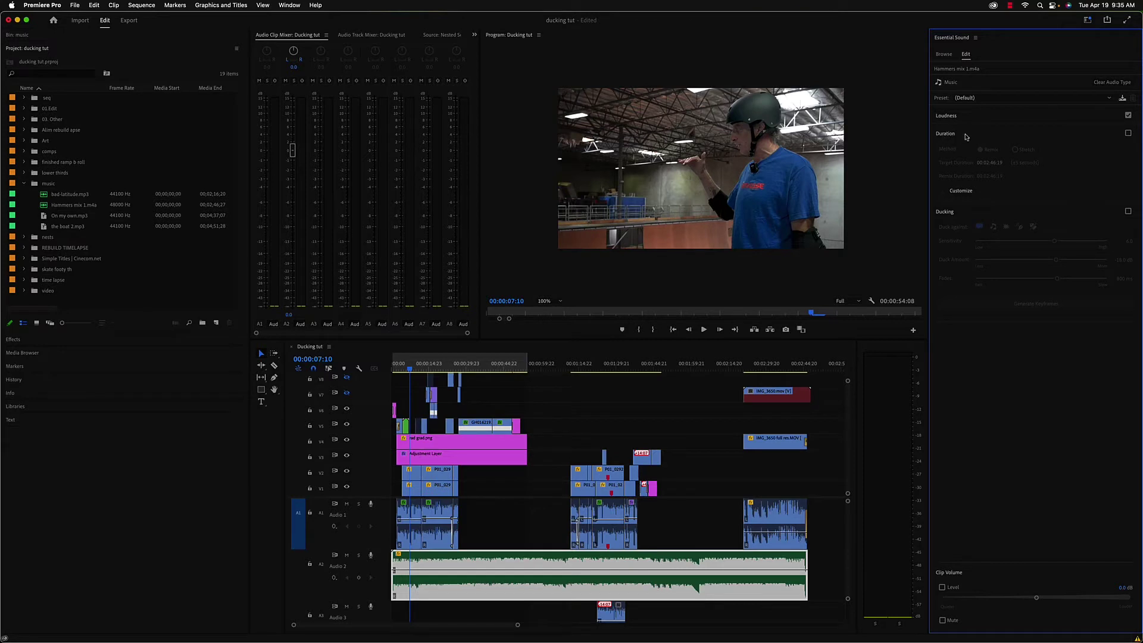
Enable duration adjustment for the music clip and remix it to a target duration of 00:00:54:04.
{"action": "left_click", "coordinate": [1129, 133]}
{"action": "left_click_drag", "start_coordinate": [994, 164], "coordinate": [991, 164]}
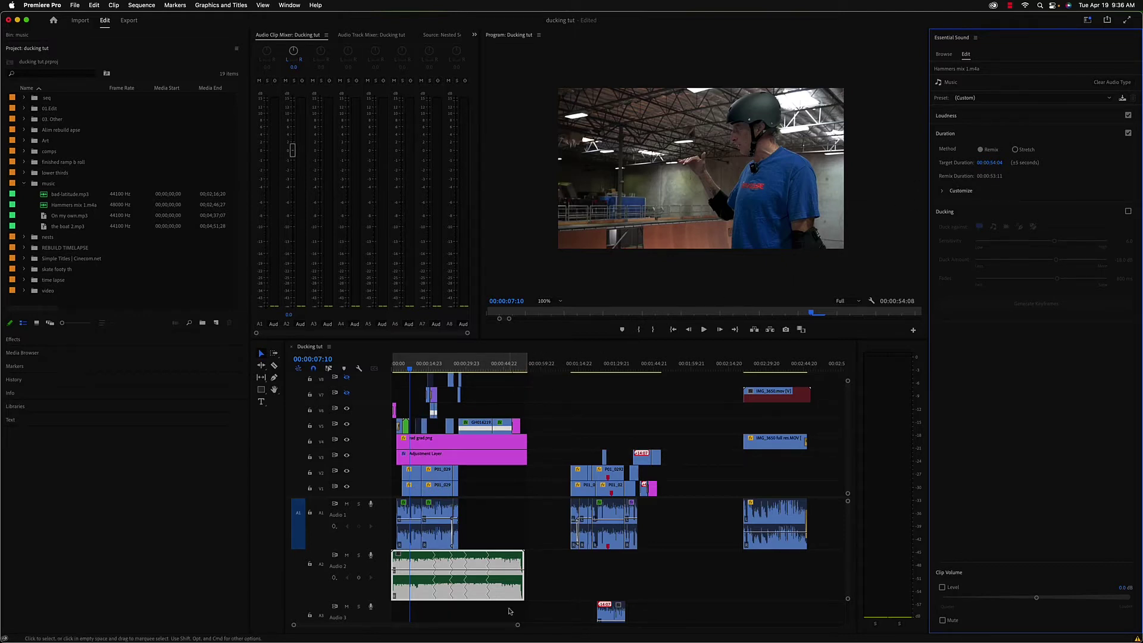
{"action": "left_click_drag", "start_coordinate": [518, 626], "coordinate": [407, 625]}
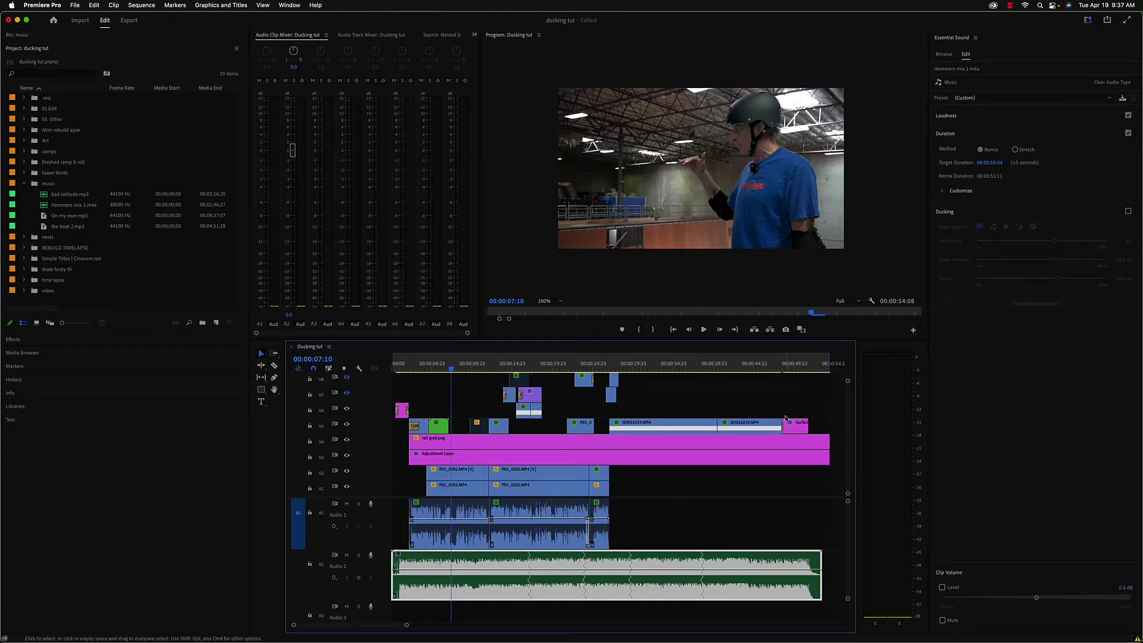
Show the remix customization options and mute the Audio 1 dialogue track while playing through the first remix edit points.
{"action": "left_click", "coordinate": [947, 191]}
{"action": "left_click", "coordinate": [452, 369]}
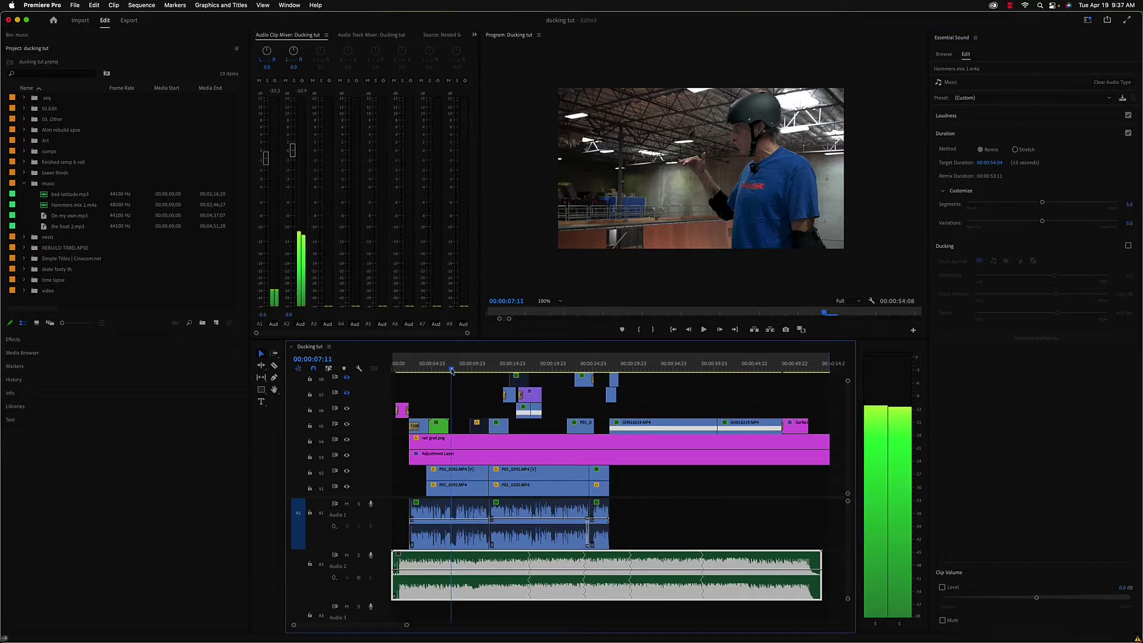
{"action": "key", "text": "space"}
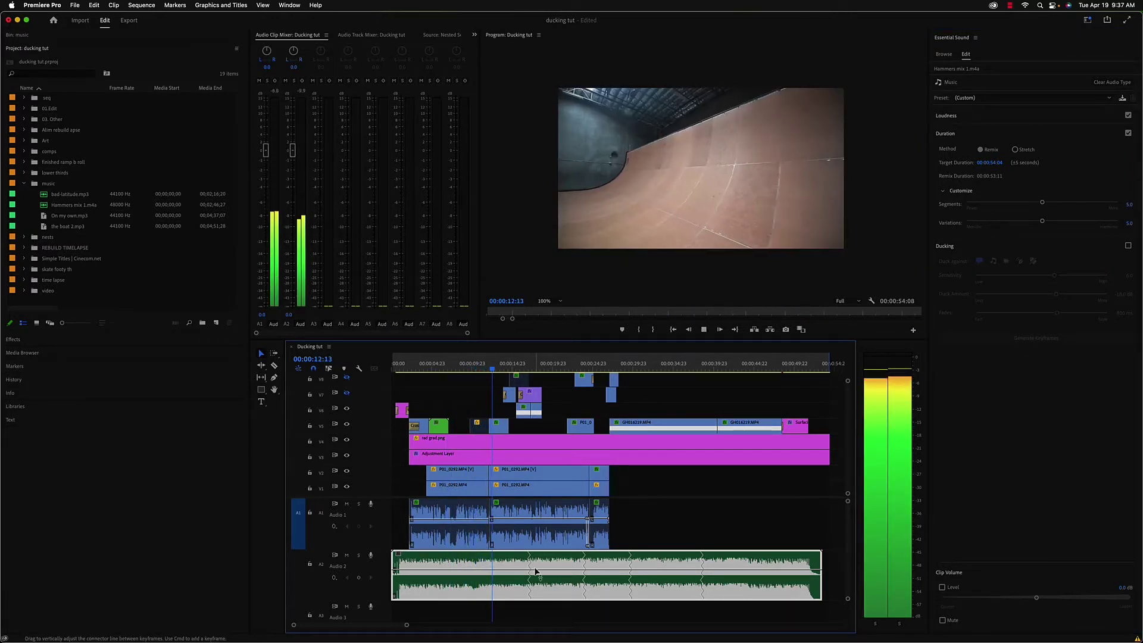
{"action": "key", "text": "XF86AudioLowerVolume"}
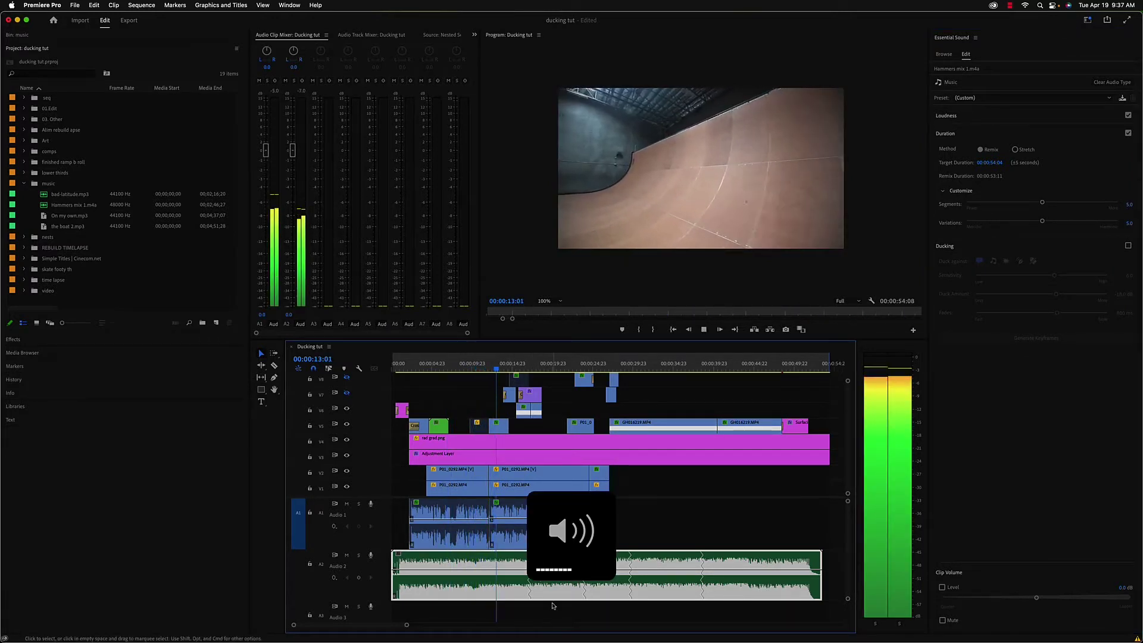
{"action": "left_click", "coordinate": [346, 504]}
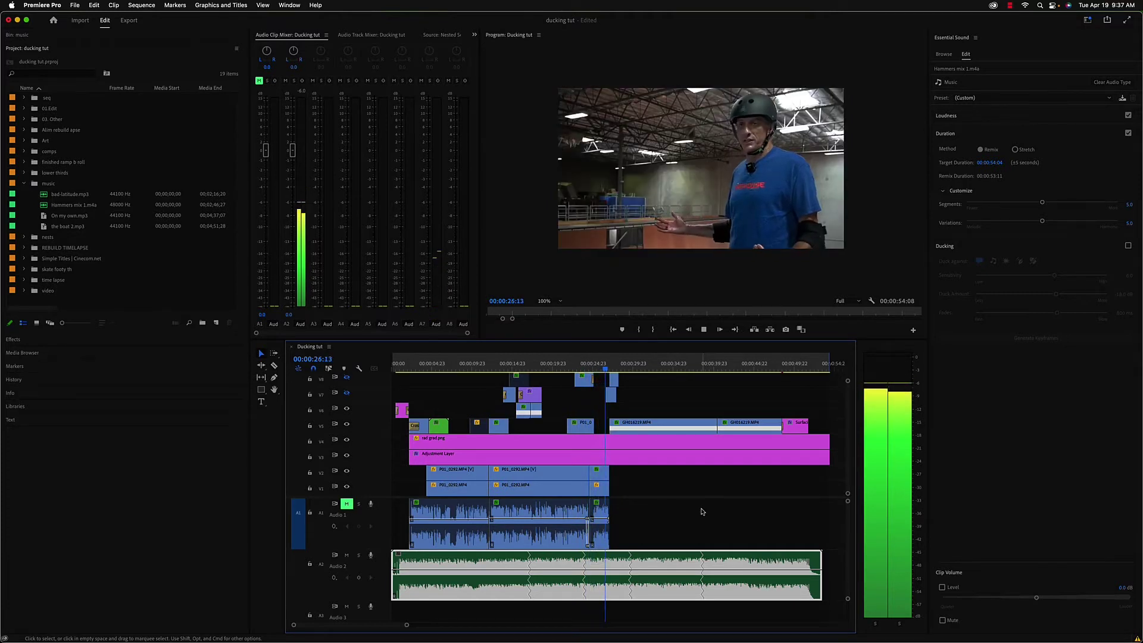
{"action": "key", "text": "space"}
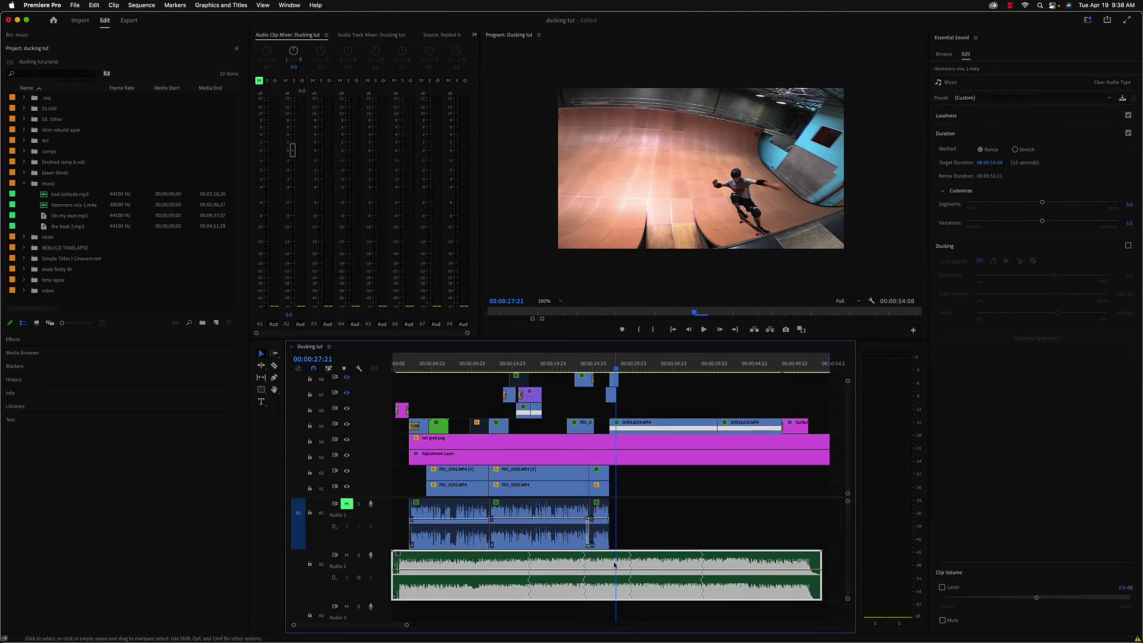
Play the rest of the remixed music to its ending and return the playhead to 00:00:51:19.
{"action": "key", "text": "space"}
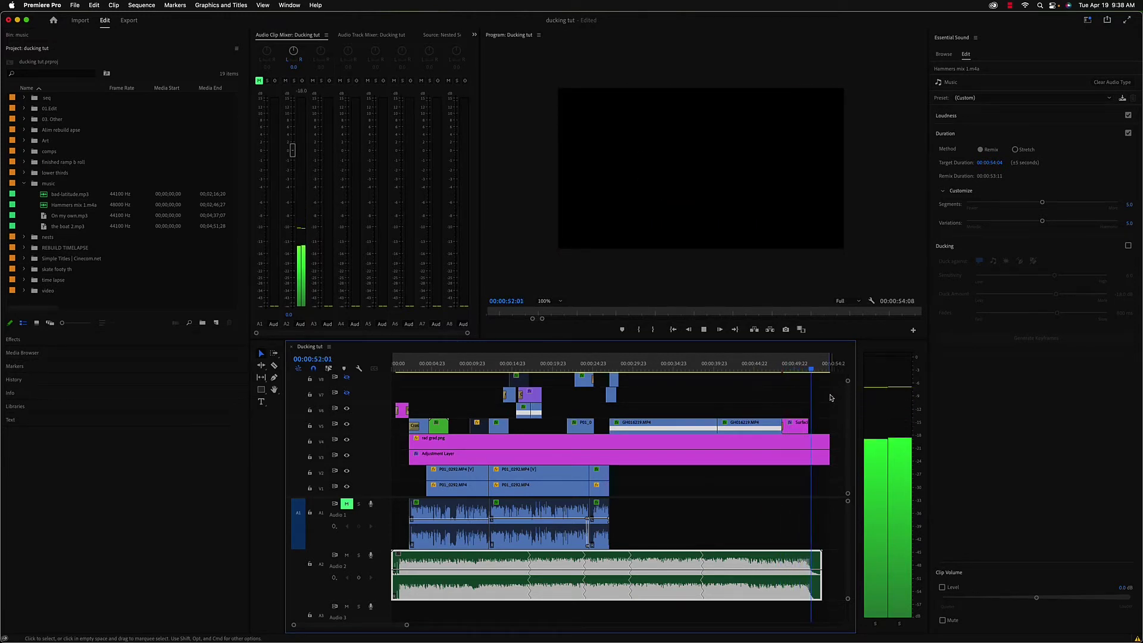
{"action": "key", "text": "space"}
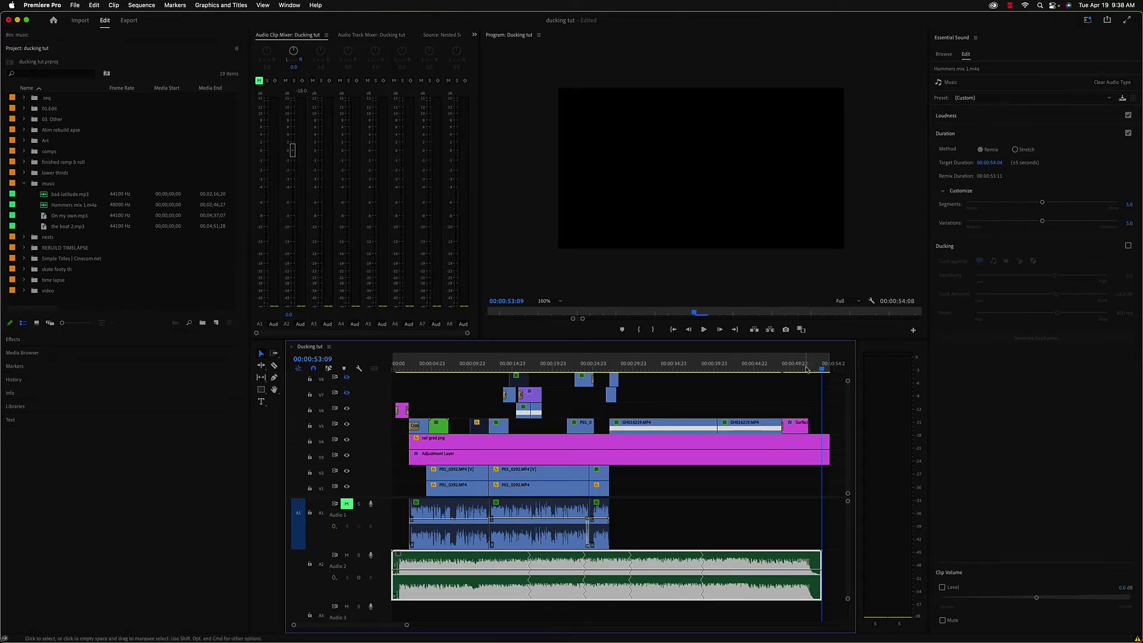
{"action": "left_click_drag", "start_coordinate": [822, 377], "coordinate": [810, 376]}
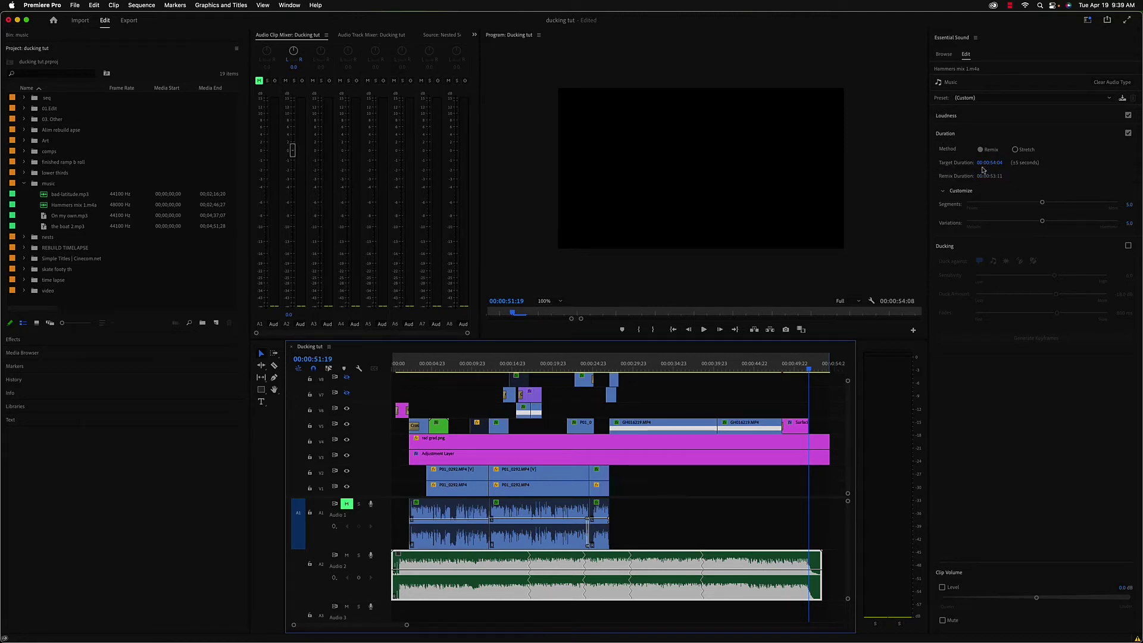
Collapse the remix customization options and move the playhead back to 00:00:03:20, just before the dialogue.
{"action": "left_click", "coordinate": [943, 190]}
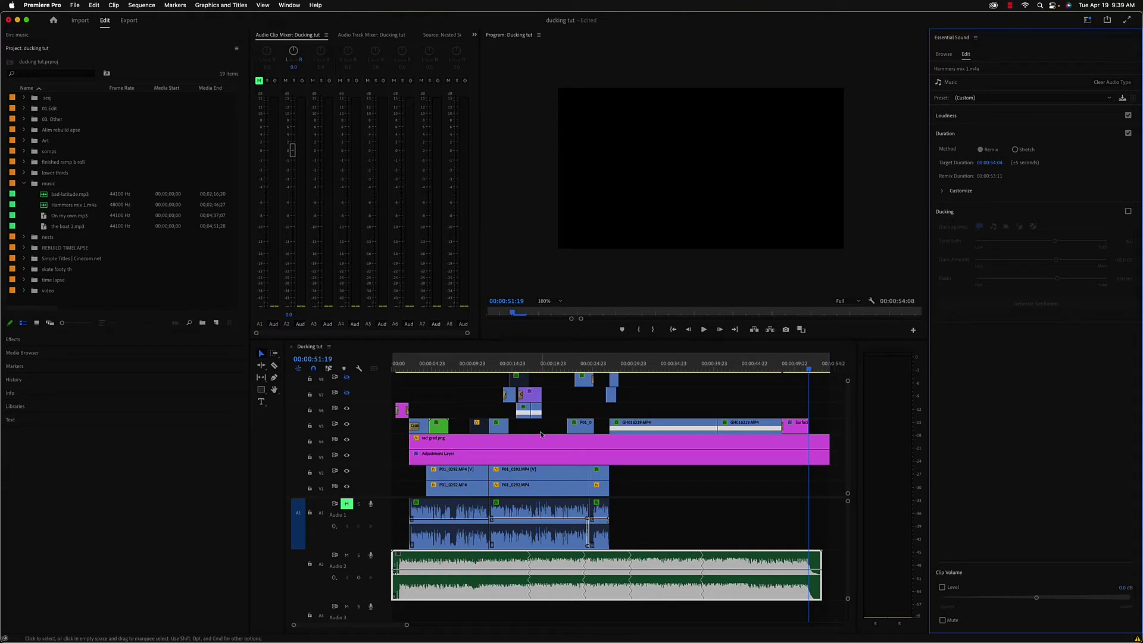
{"action": "left_click_drag", "start_coordinate": [432, 368], "coordinate": [424, 370]}
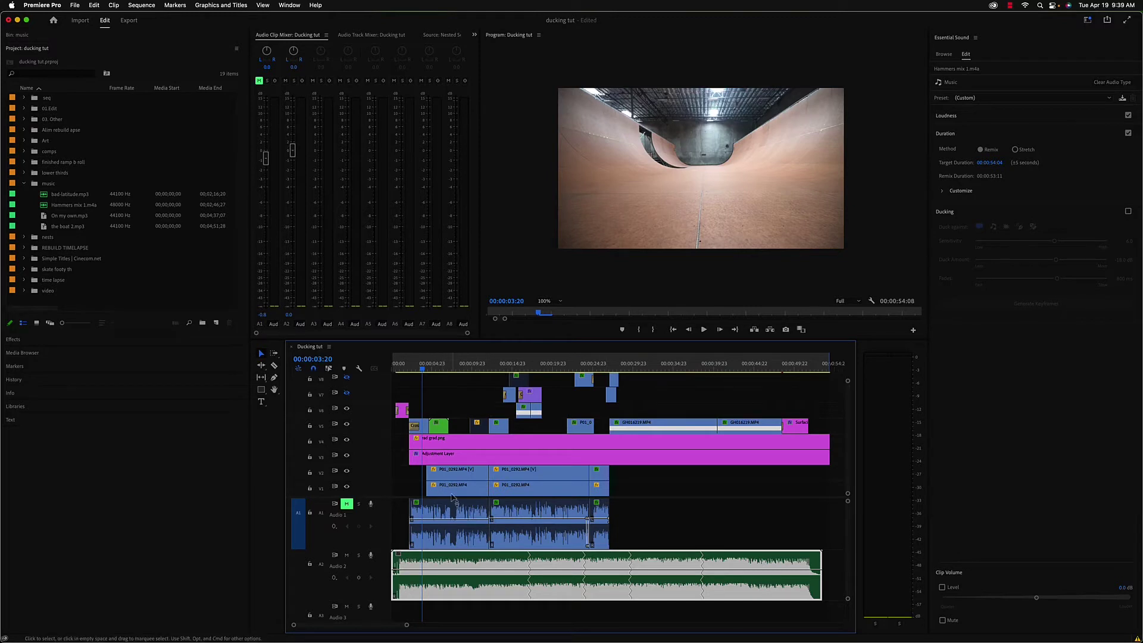
Unmute the Audio 1 dialogue track, play the dialogue with the music from 00:00:03:20 to 00:00:05:22, and deselect the music clip.
{"action": "left_click", "coordinate": [346, 504]}
{"action": "key", "text": "space"}
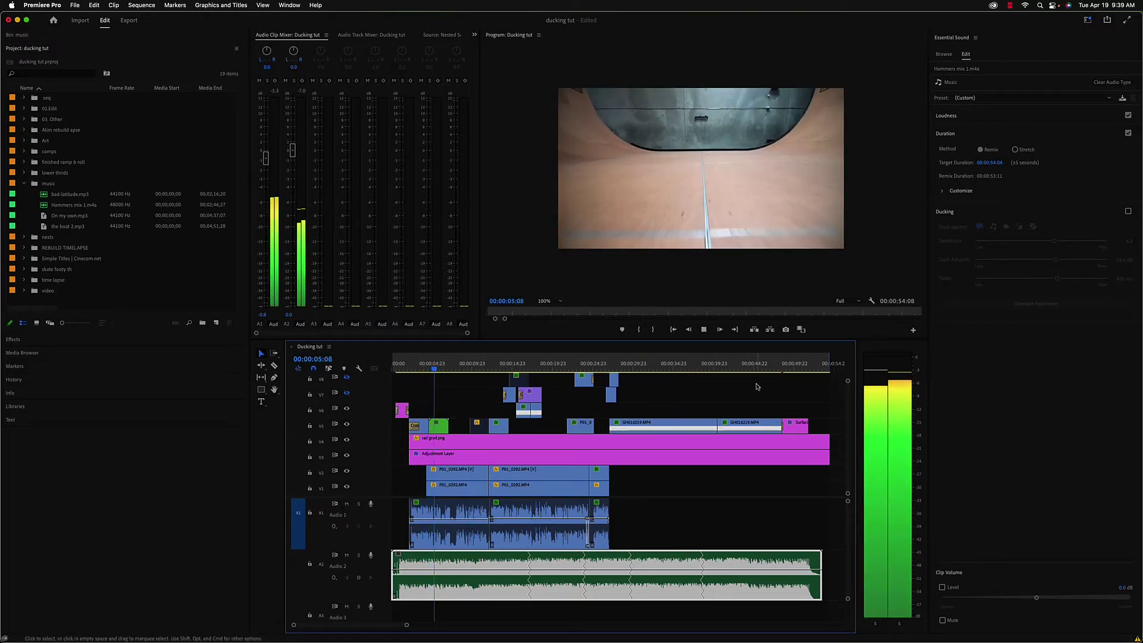
{"action": "key", "text": "space"}
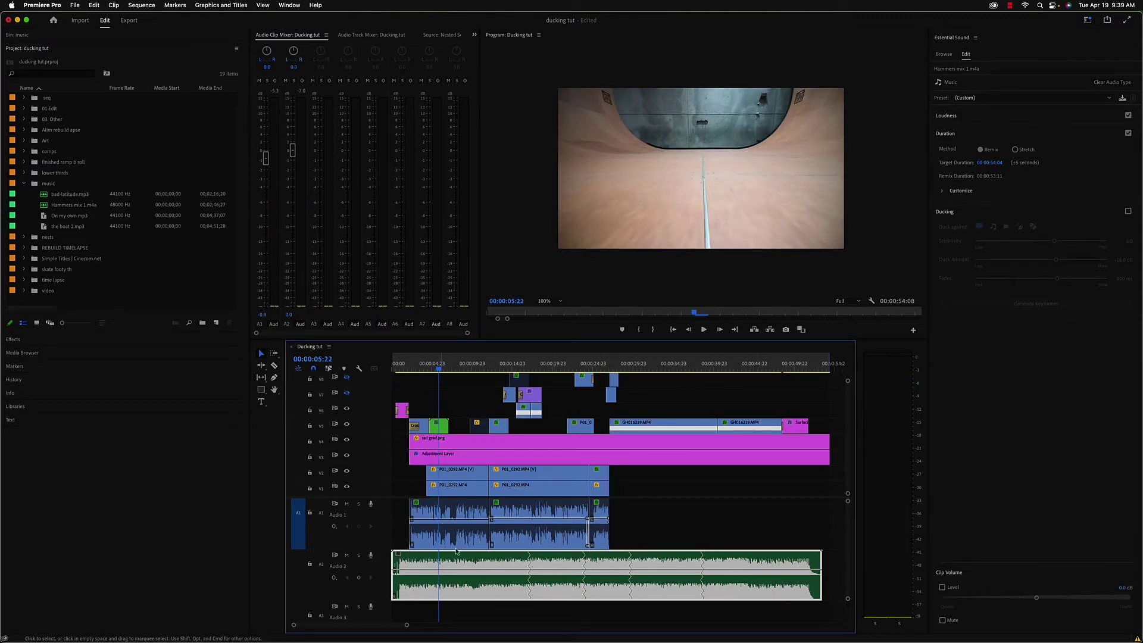
{"action": "left_click_drag", "start_coordinate": [845, 548], "coordinate": [441, 511]}
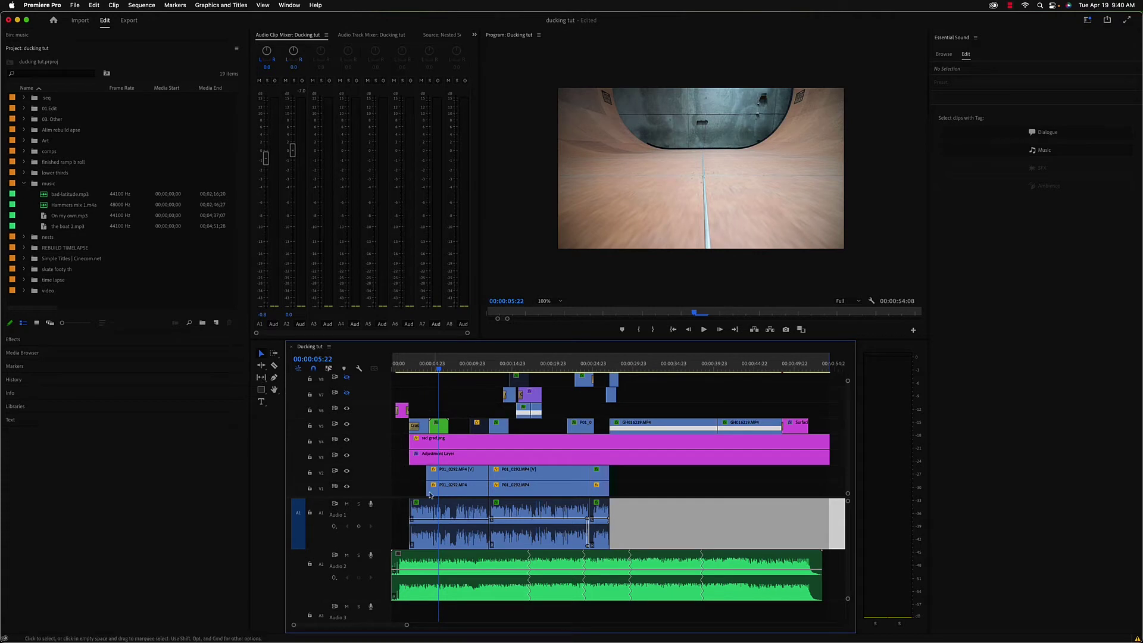
Try lowering the music under the dialogue with two manual volume keyframes near the clip's start, and undo them.
{"action": "left_click", "coordinate": [274, 377]}
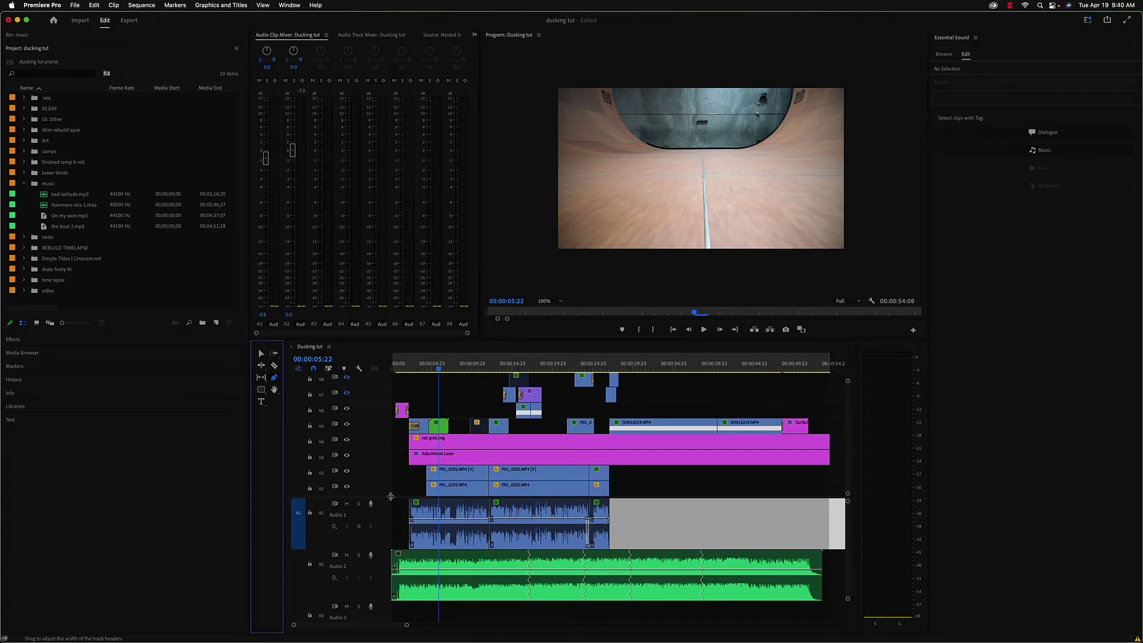
{"action": "left_click", "coordinate": [406, 570]}
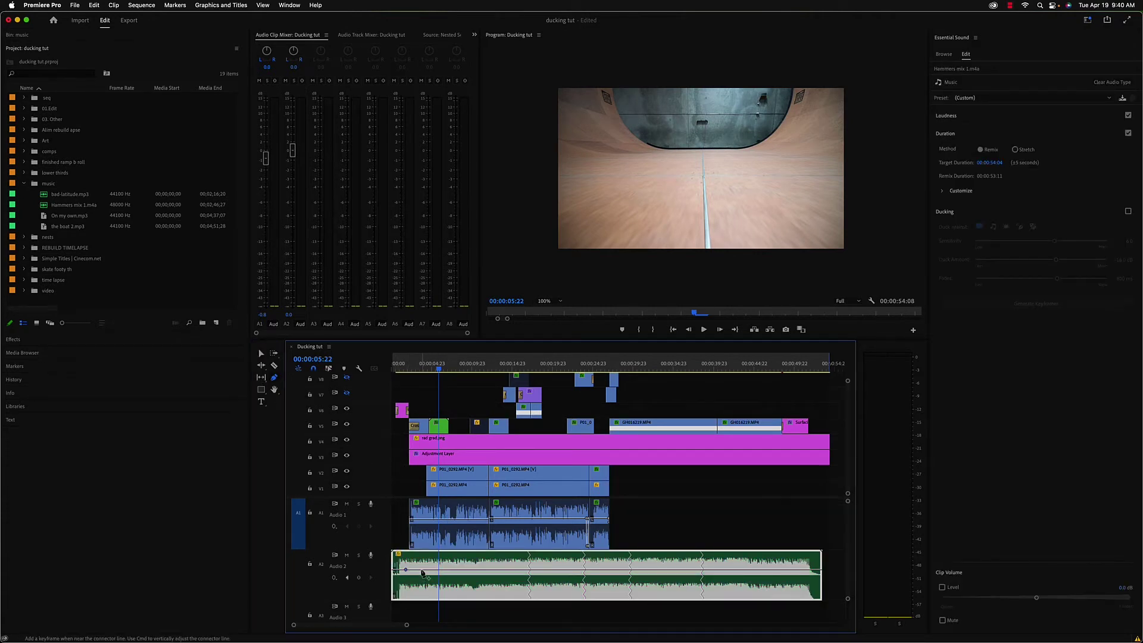
{"action": "left_click", "coordinate": [421, 570]}
{"action": "left_click_drag", "start_coordinate": [422, 569], "coordinate": [421, 575]}
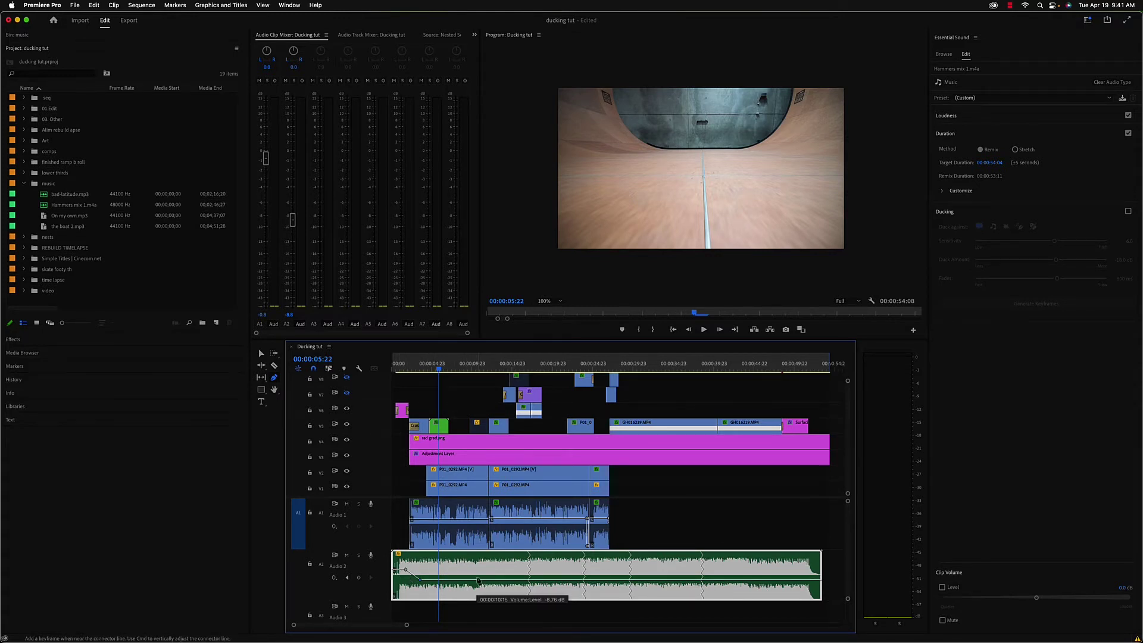
{"action": "key", "text": "super+z"}
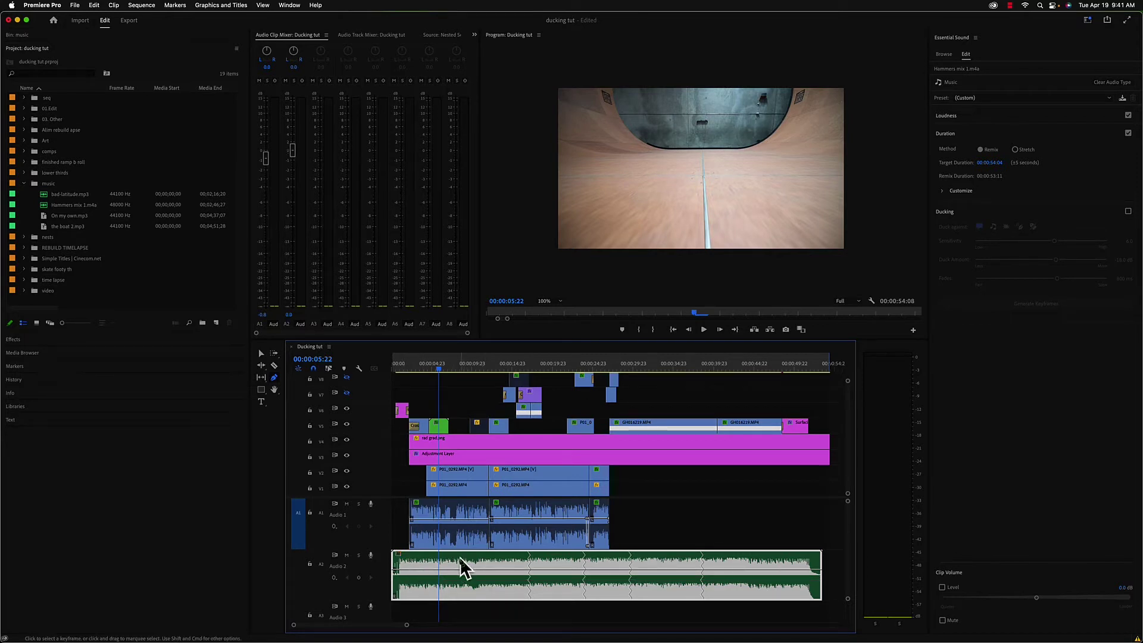
{"action": "key", "text": "v"}
Clear the audio type of the first dialogue clip on Audio 1 and assign it the Dialogue type again.
{"action": "left_click", "coordinate": [453, 511]}
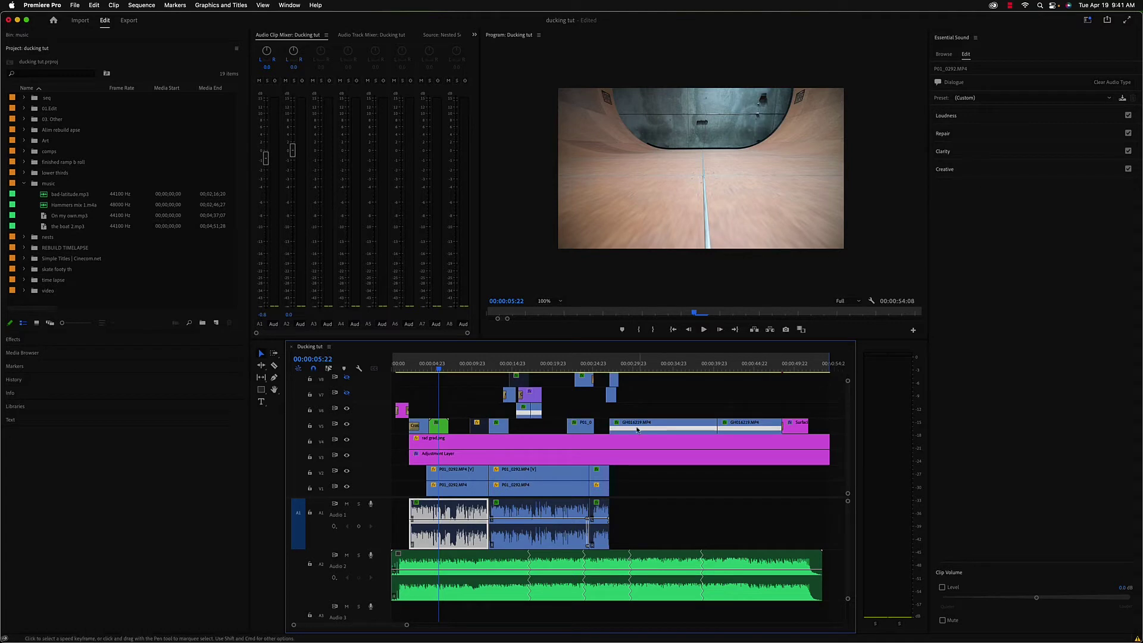
{"action": "left_click", "coordinate": [1112, 83]}
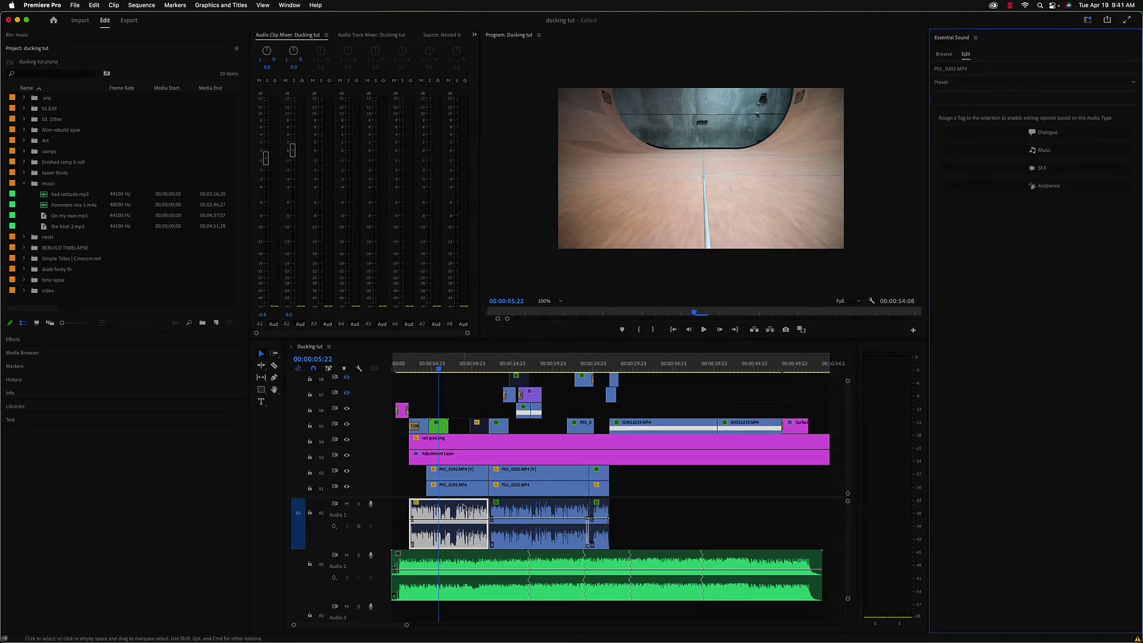
{"action": "left_click", "coordinate": [454, 530]}
{"action": "left_click", "coordinate": [1043, 132]}
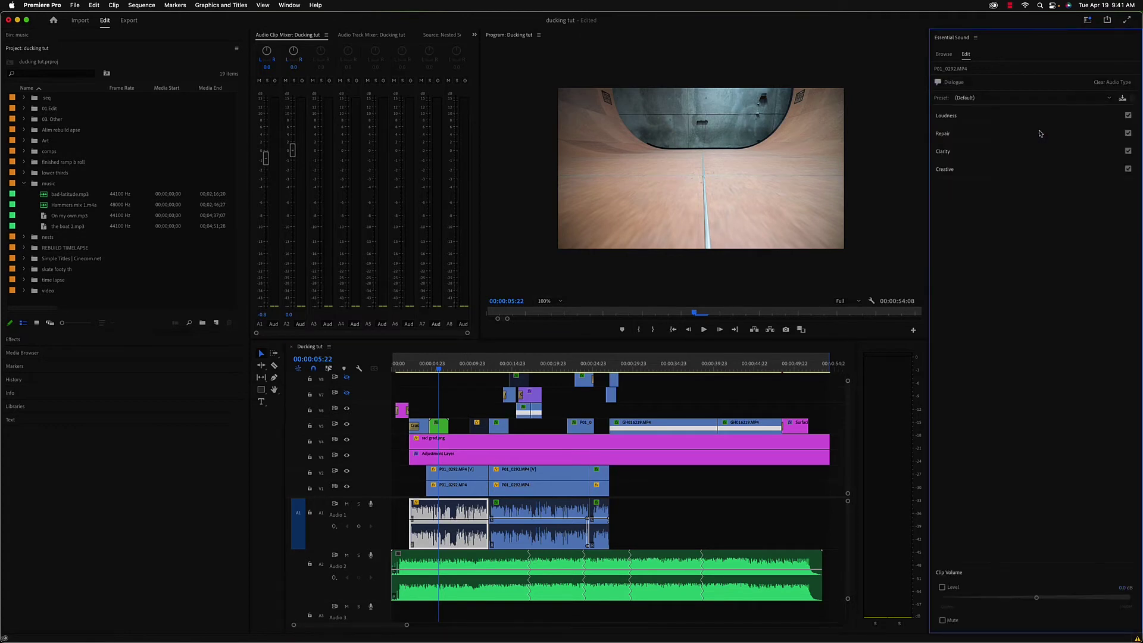
Check the assigned audio type of the second and third dialogue clips on Audio 1, and clear the selection.
{"action": "left_click", "coordinate": [527, 513]}
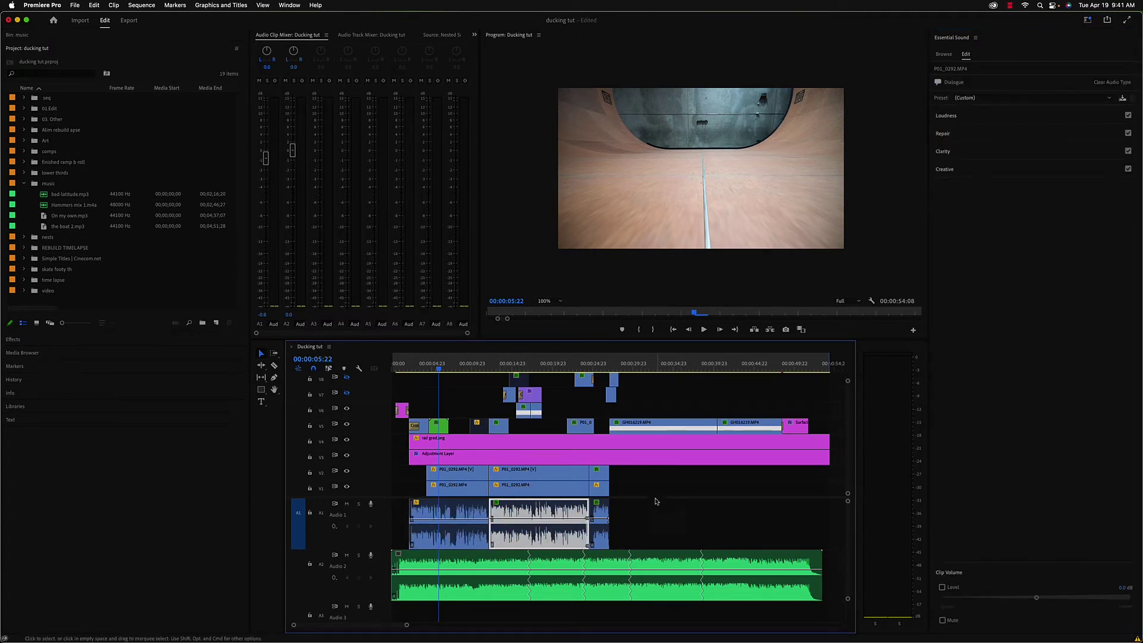
{"action": "left_click", "coordinate": [599, 514]}
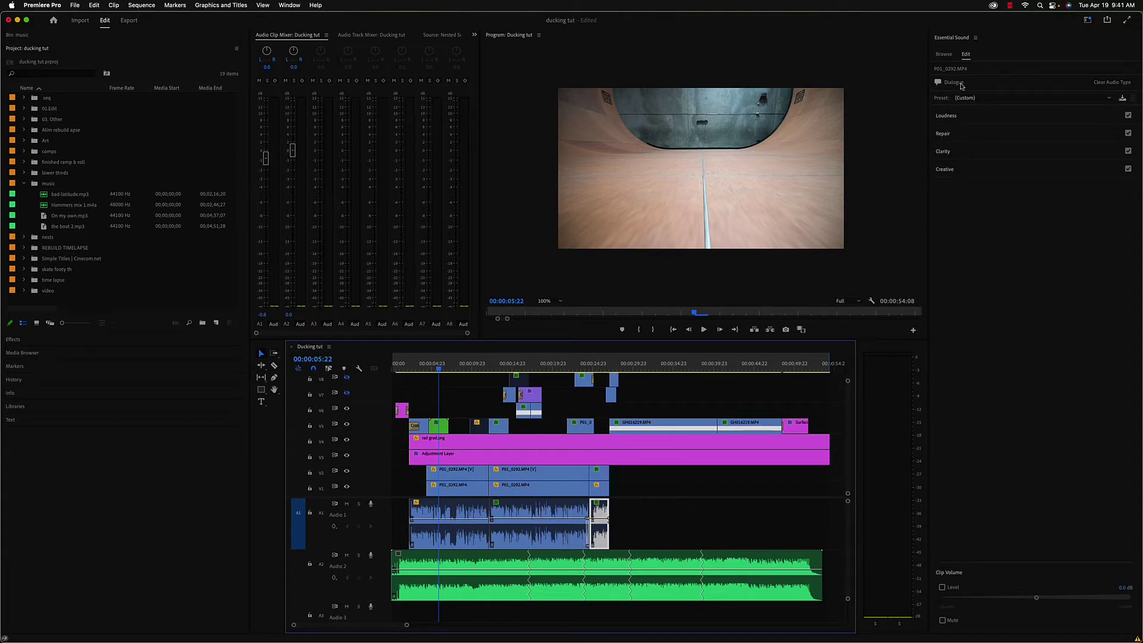
{"action": "left_click", "coordinate": [705, 528]}
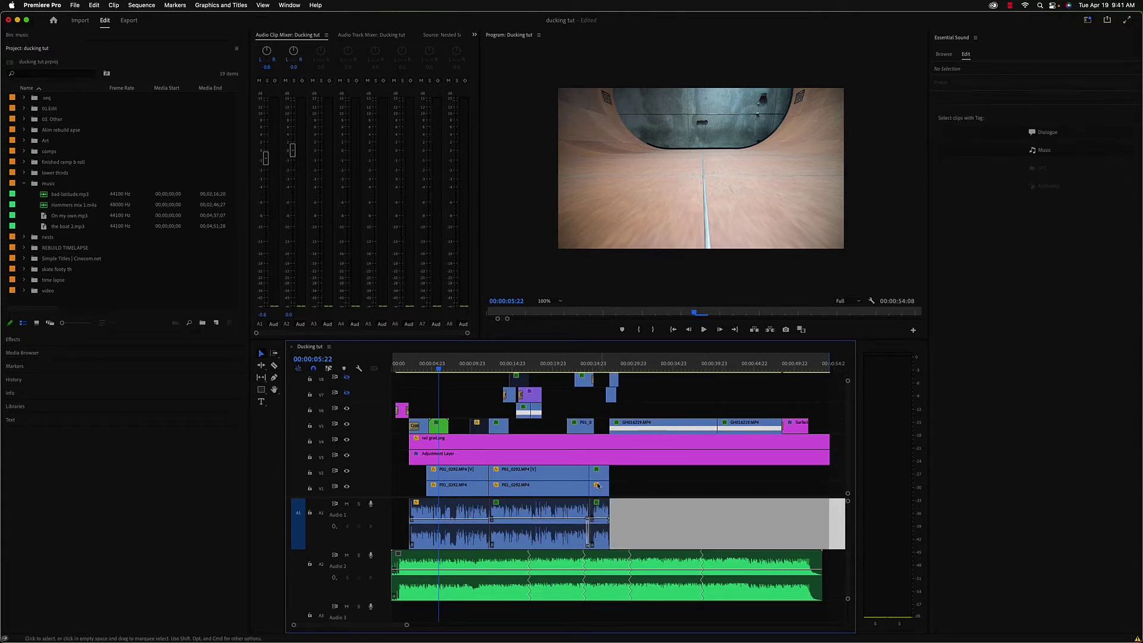
Enable ducking against dialogue for the music clip on Audio 2 and generate its ducking keyframes with the default settings.
{"action": "left_click", "coordinate": [416, 561]}
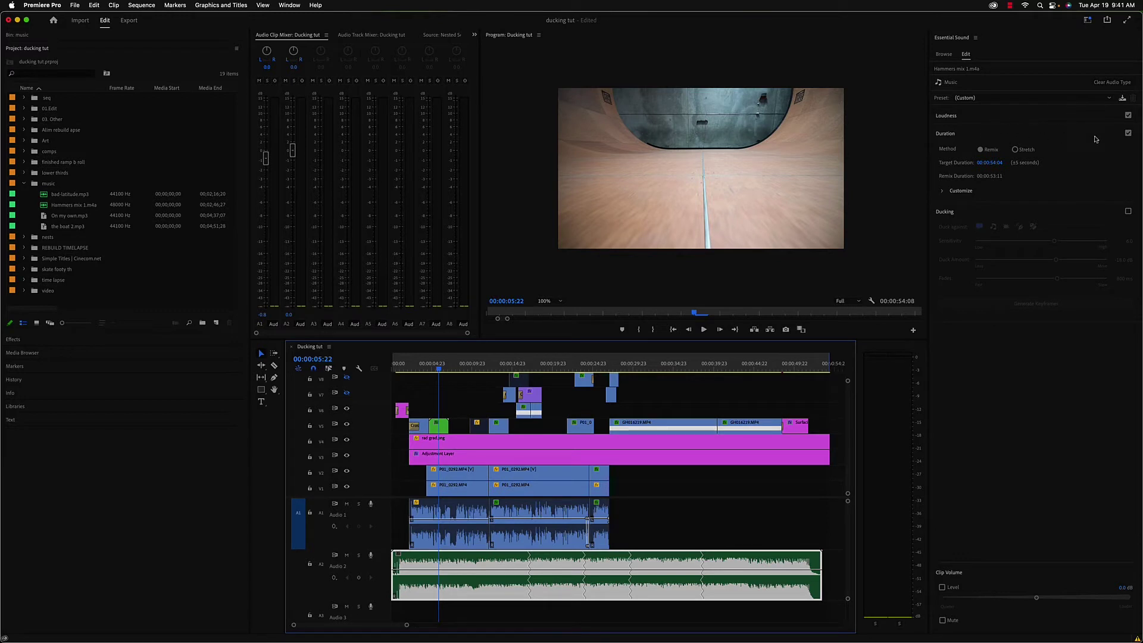
{"action": "left_click", "coordinate": [947, 134]}
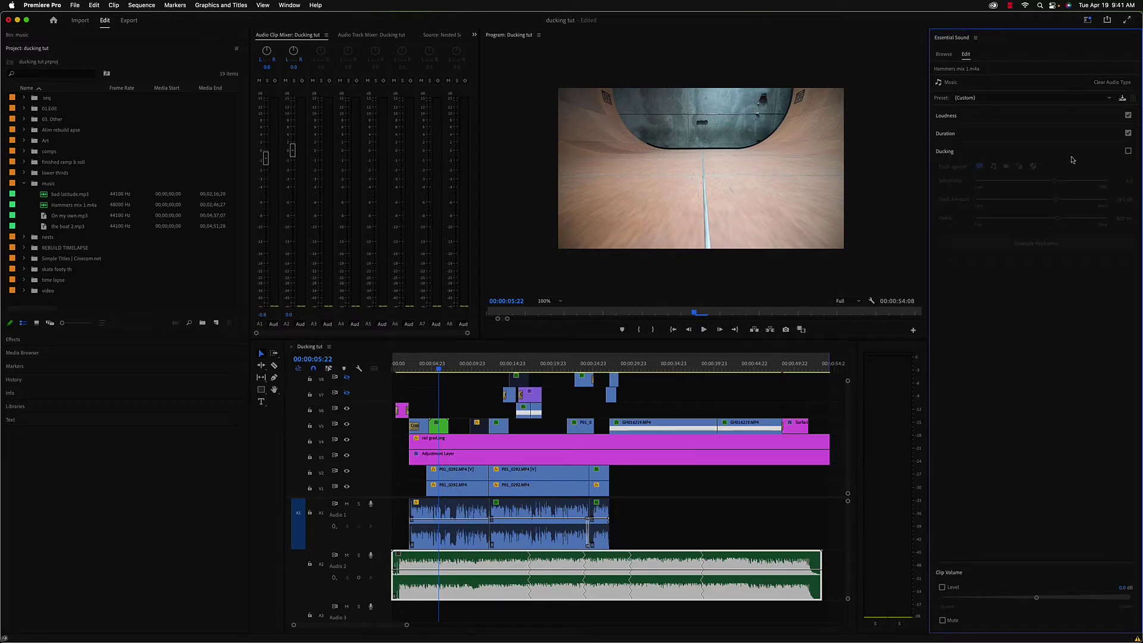
{"action": "left_click", "coordinate": [1128, 152]}
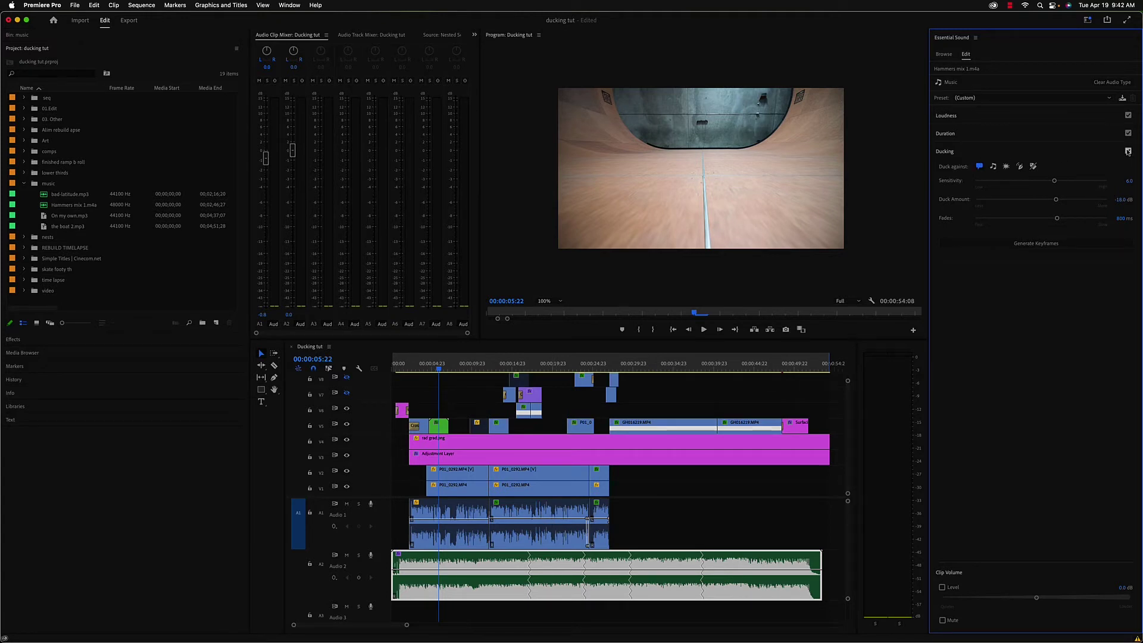
{"action": "left_click", "coordinate": [1039, 243]}
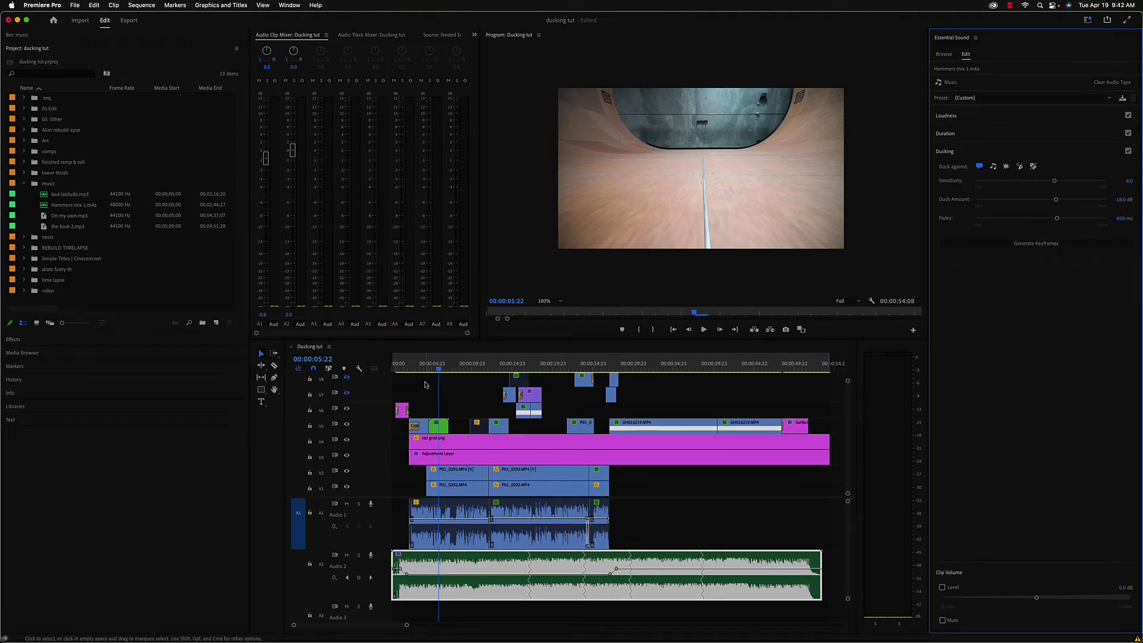
Play the ducked mix from the sequence start past the end of the dialogue, pausing at 00:00:24:14 and stopping at 00:00:32:20.
{"action": "left_click_drag", "start_coordinate": [427, 370], "coordinate": [386, 370]}
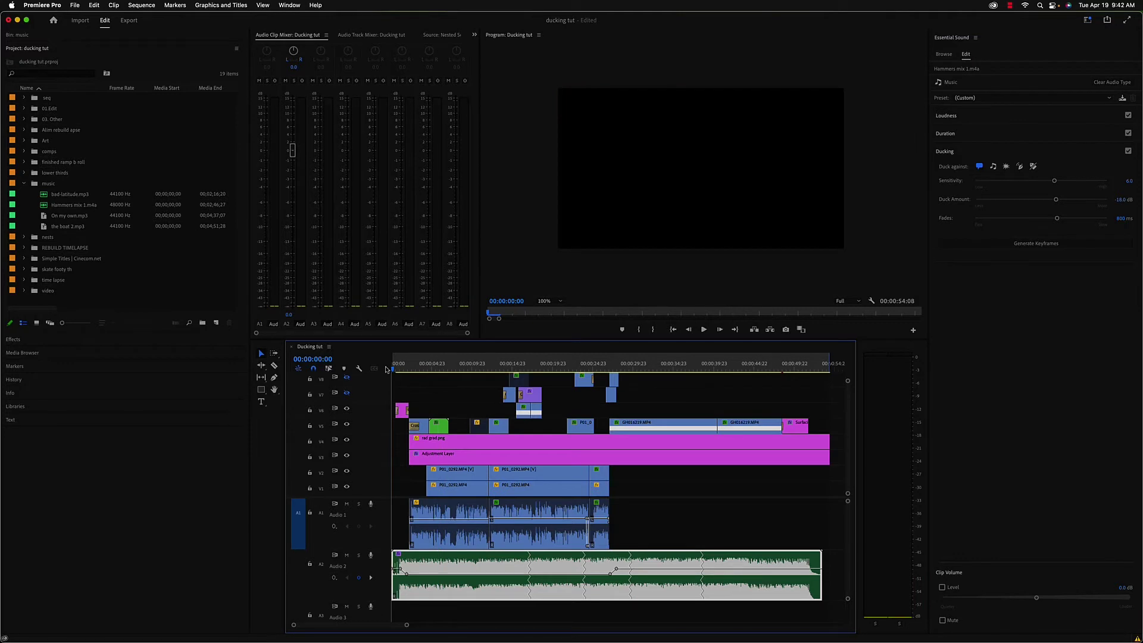
{"action": "key", "text": "space"}
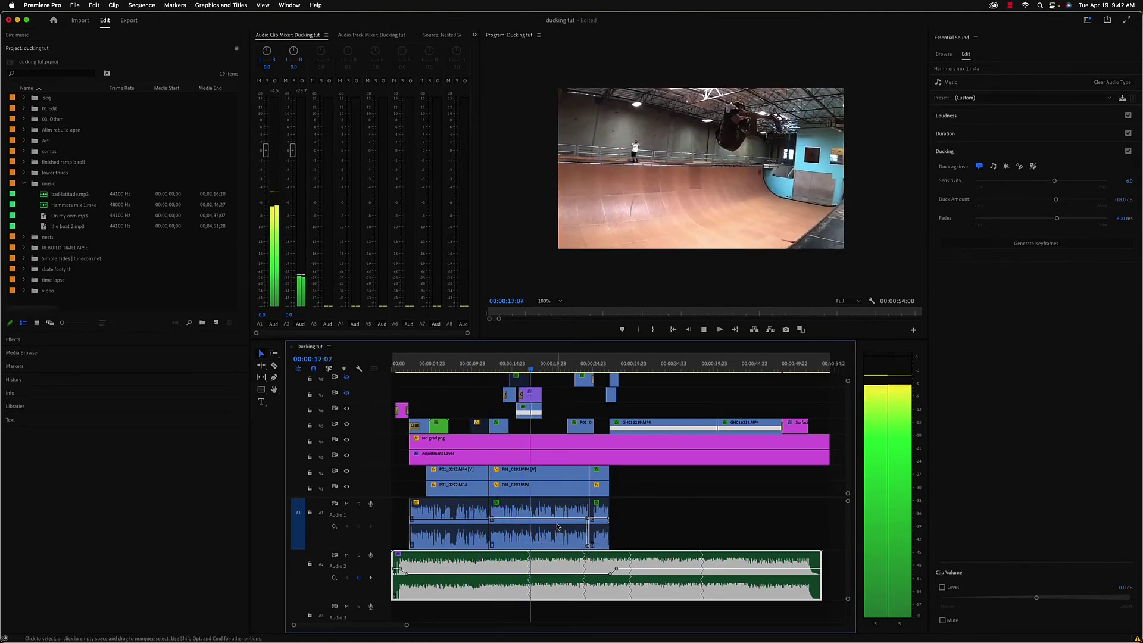
{"action": "key", "text": "space"}
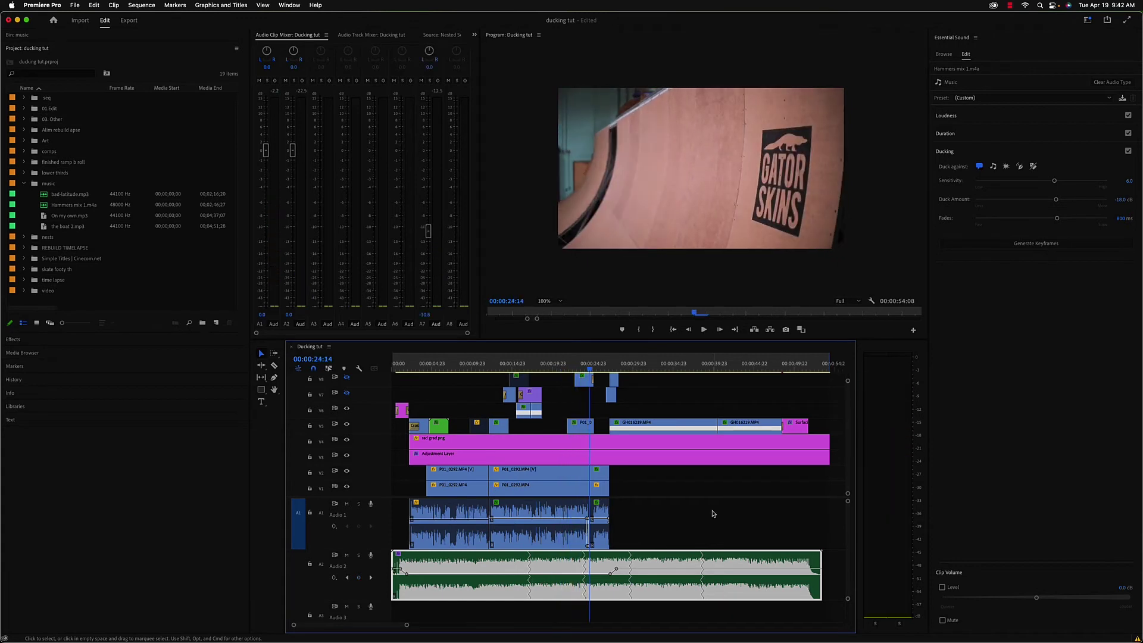
{"action": "key", "text": "space"}
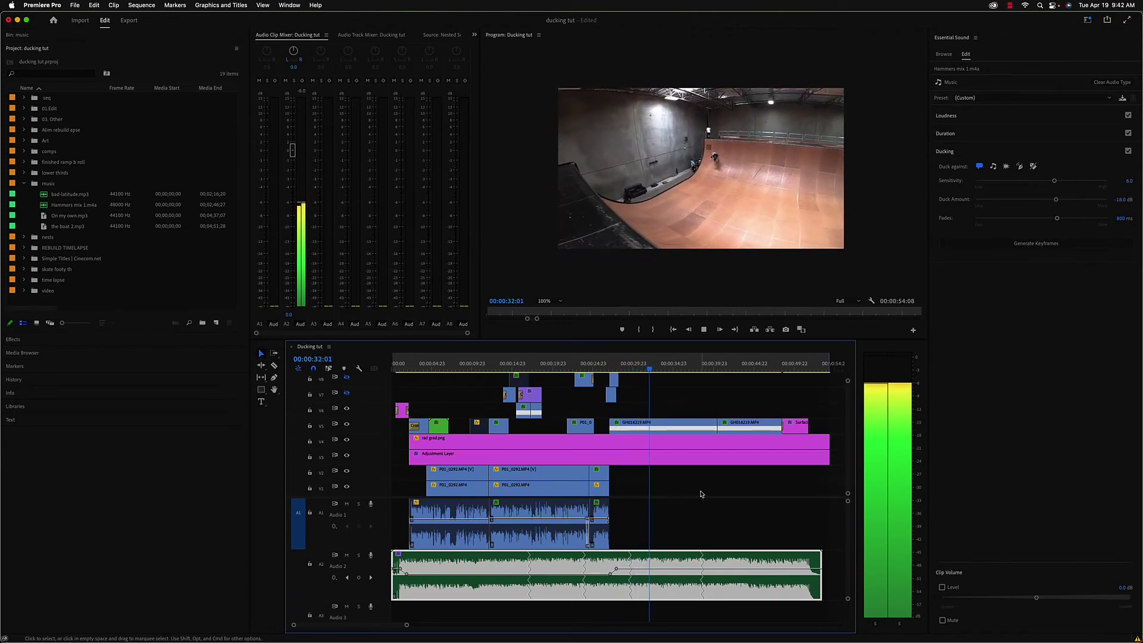
{"action": "key", "text": "space"}
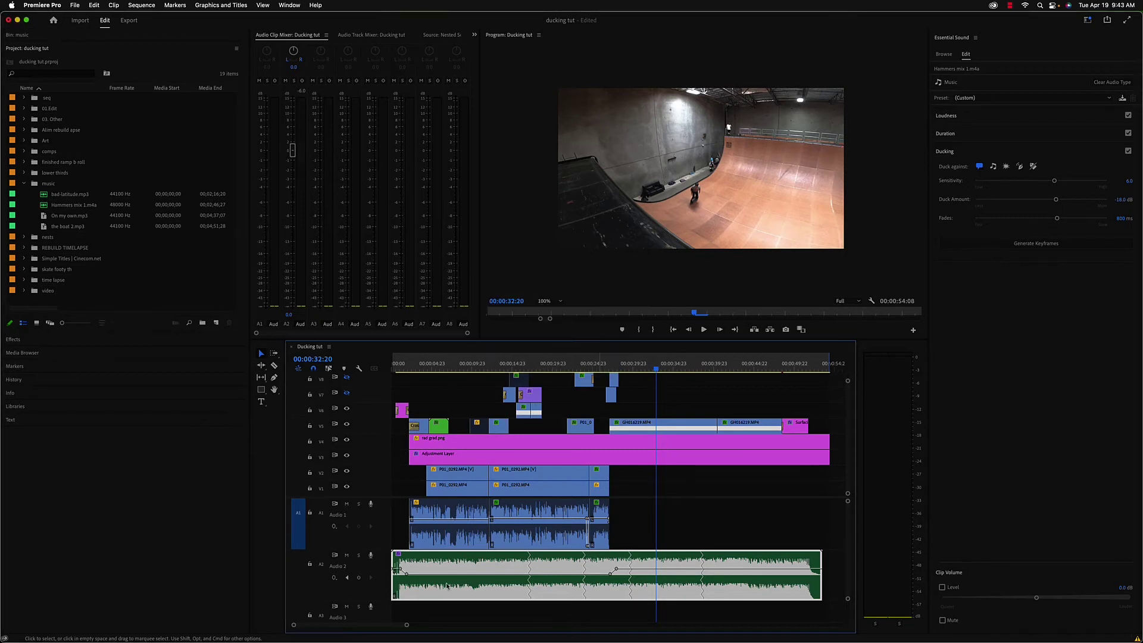
Replay the opening logo from the sequence start and stop at 00:00:02:05 to judge the music's fade-down.
{"action": "left_click", "coordinate": [393, 368]}
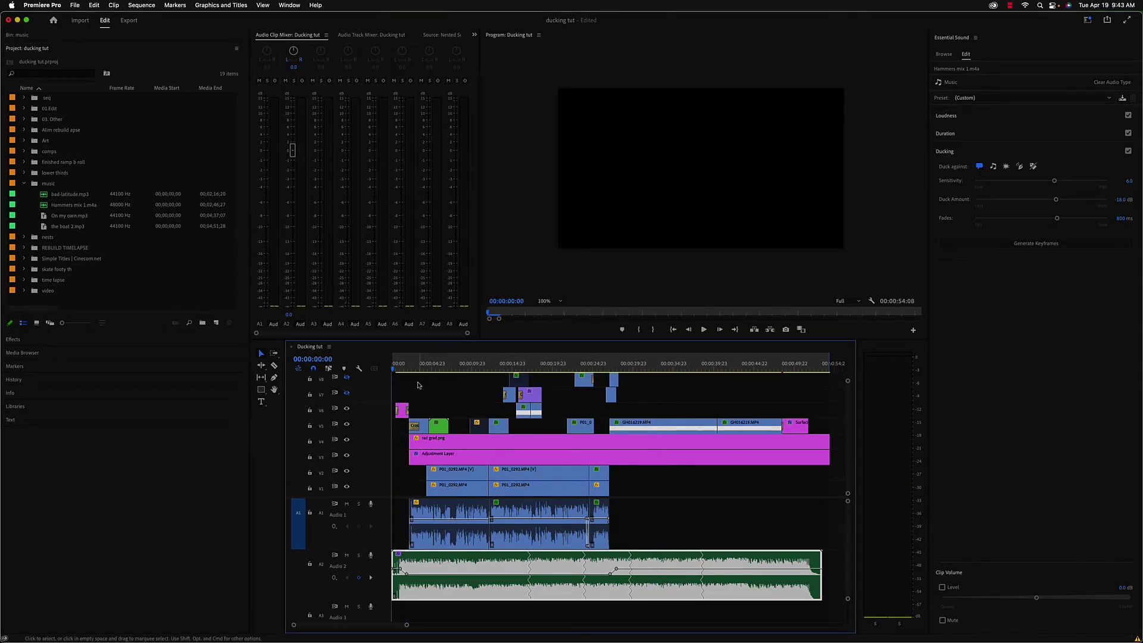
{"action": "key", "text": "space"}
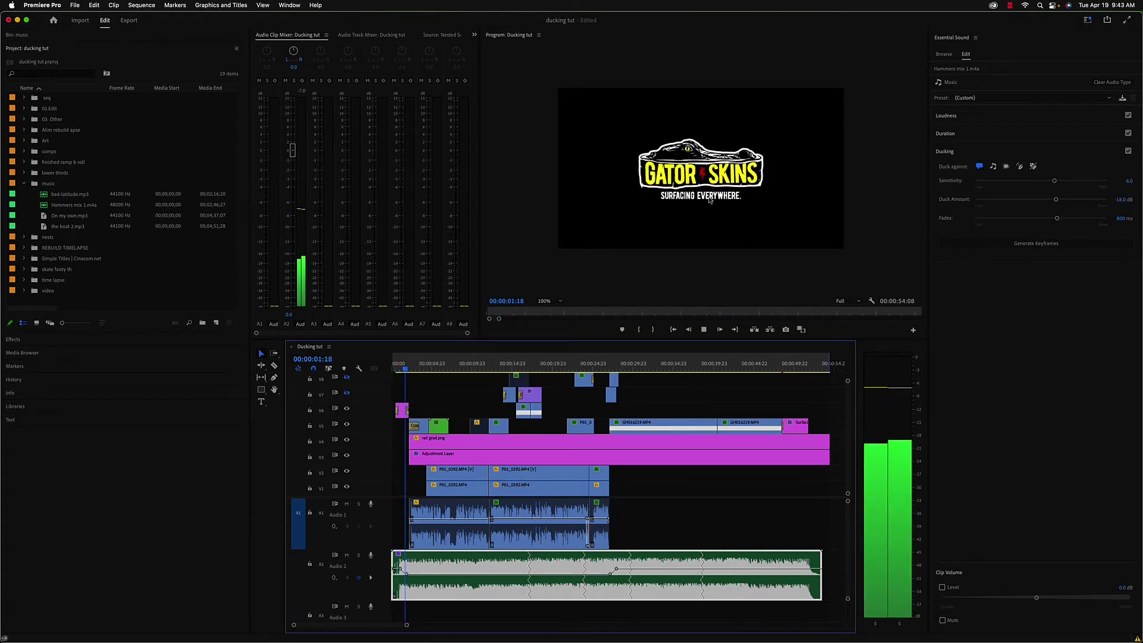
{"action": "key", "text": "space"}
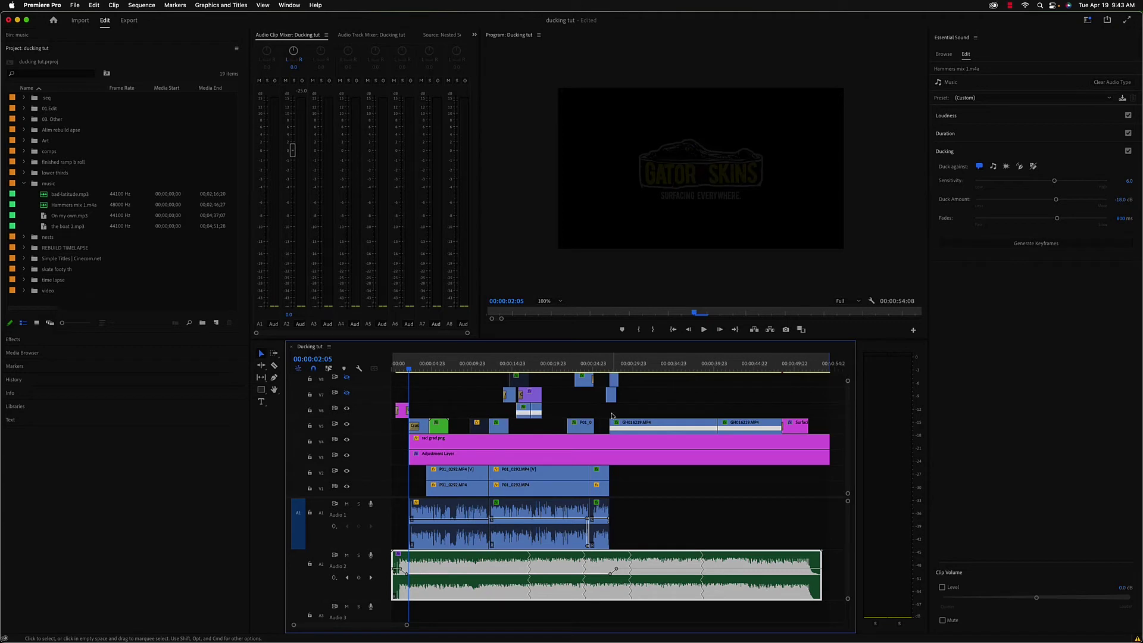
Locate the first spoken words at 00:00:02:12 and move the music's lower fade-down keyframe there, keeping its level.
{"action": "left_click", "coordinate": [703, 528]}
{"action": "key", "text": "equal"}
{"action": "key", "text": "equal"}
{"action": "key", "text": "equal"}
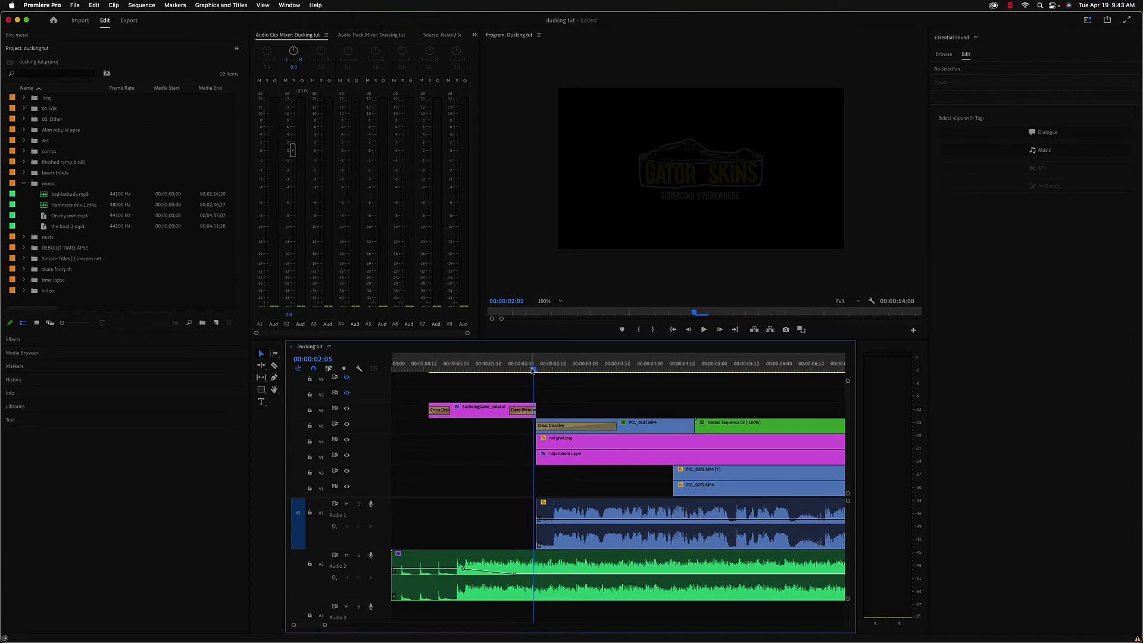
{"action": "left_click_drag", "start_coordinate": [534, 369], "coordinate": [551, 369]}
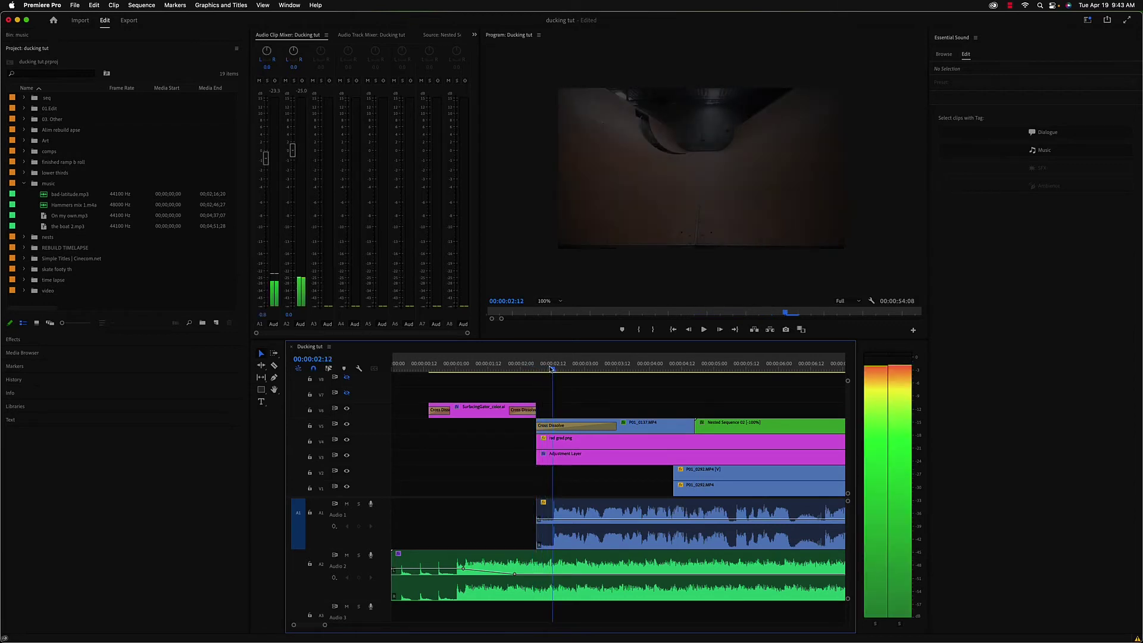
{"action": "left_click", "coordinate": [554, 546]}
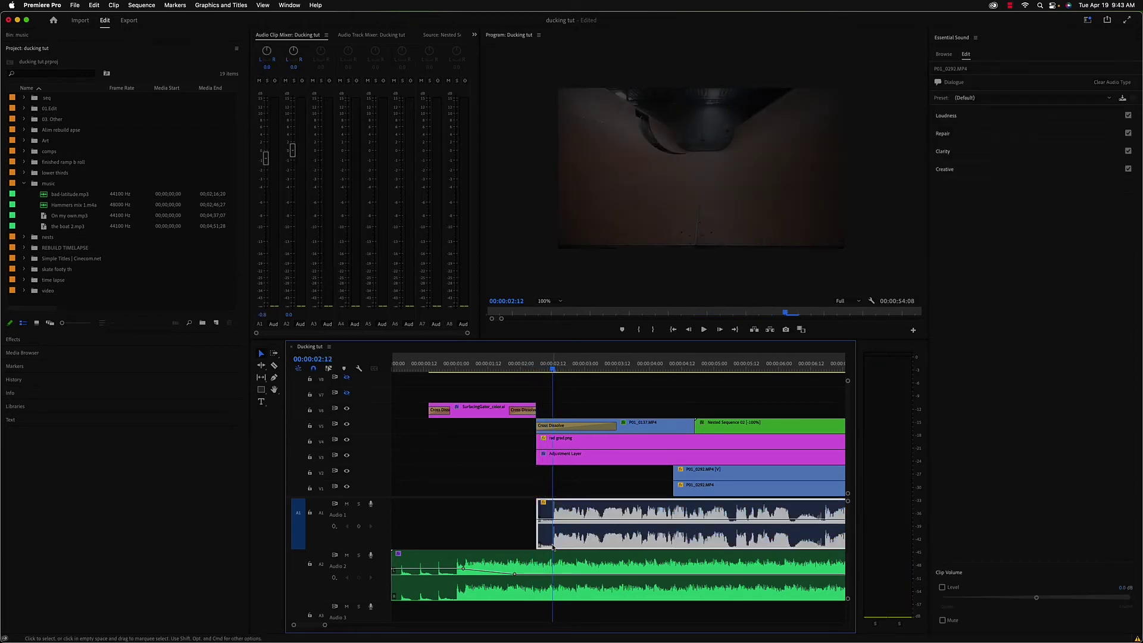
{"action": "left_click", "coordinate": [516, 535]}
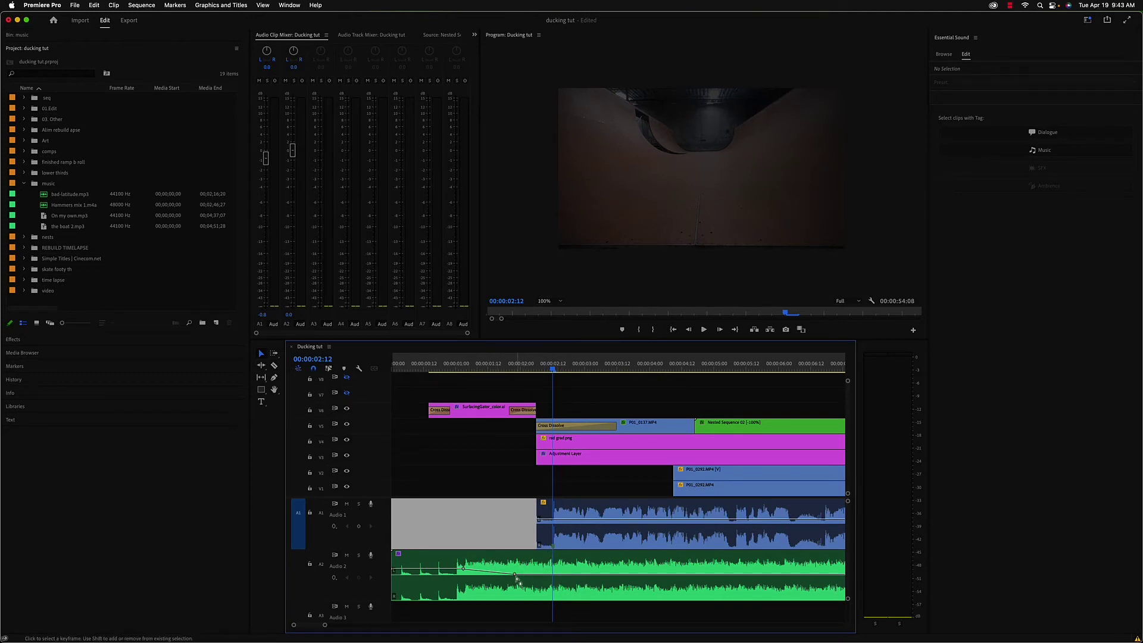
{"action": "left_click_drag", "start_coordinate": [516, 576], "coordinate": [522, 574]}
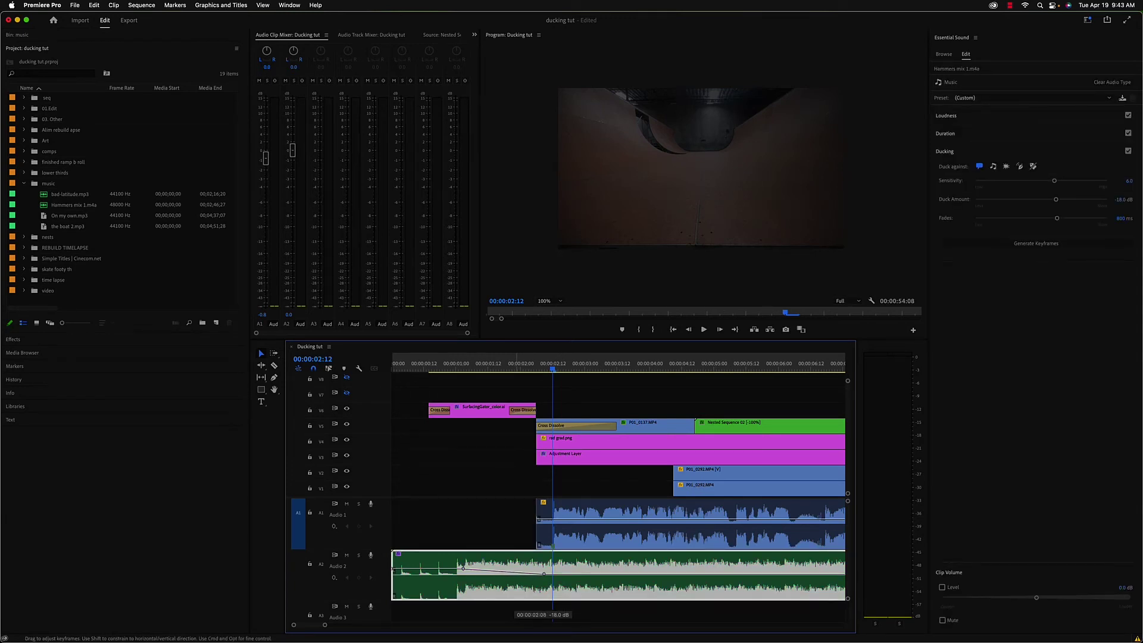
{"action": "left_click_drag", "start_coordinate": [553, 574], "coordinate": [553, 575]}
Move the keyframe that starts the music's fade-down to 00:00:02:00 and play the opening from 00:00:00:02 to check the duck.
{"action": "mouse_move", "coordinate": [519, 368]}
{"action": "left_mouse_down"}
{"action": "mouse_move", "coordinate": [506, 368]}
{"action": "mouse_move", "coordinate": [536, 370]}
{"action": "left_mouse_up"}
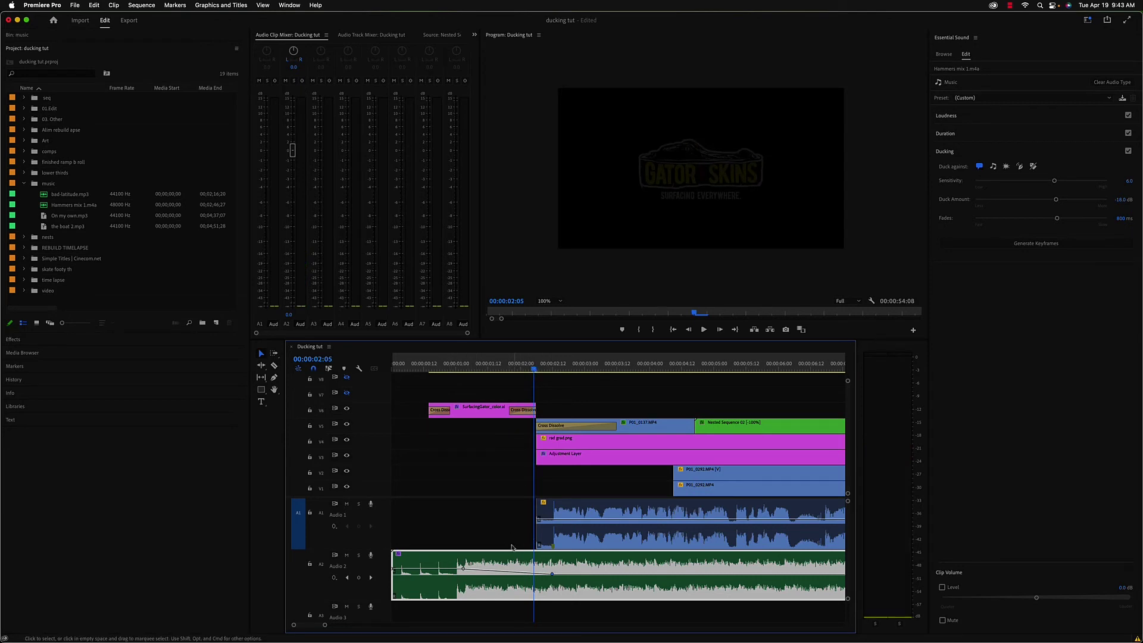
{"action": "left_click_drag", "start_coordinate": [534, 369], "coordinate": [521, 370]}
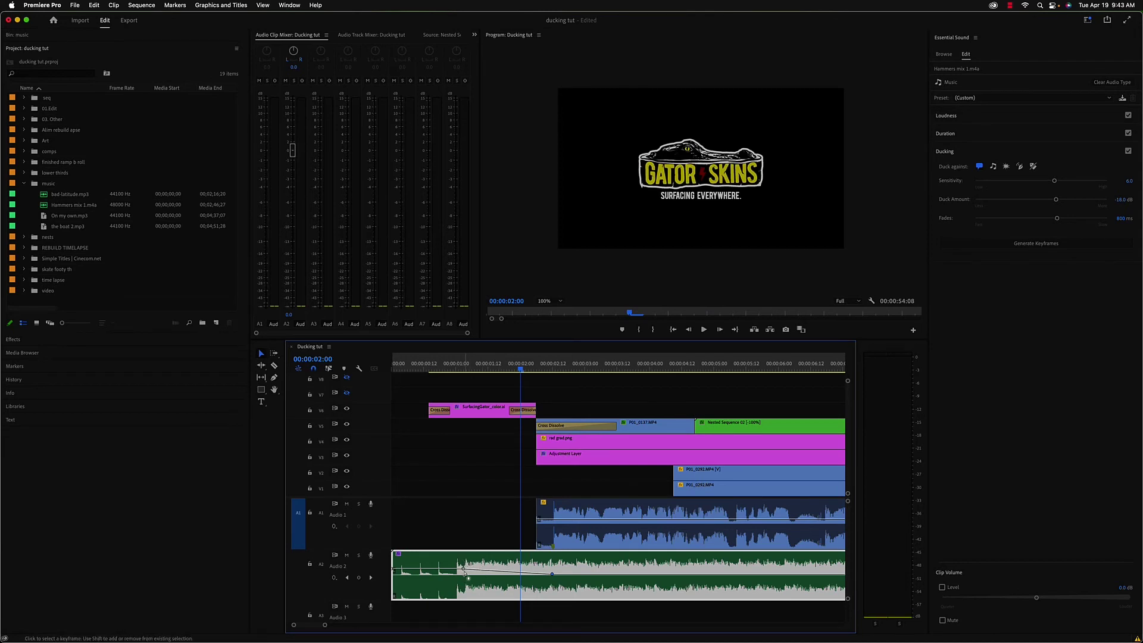
{"action": "left_click_drag", "start_coordinate": [467, 574], "coordinate": [520, 570]}
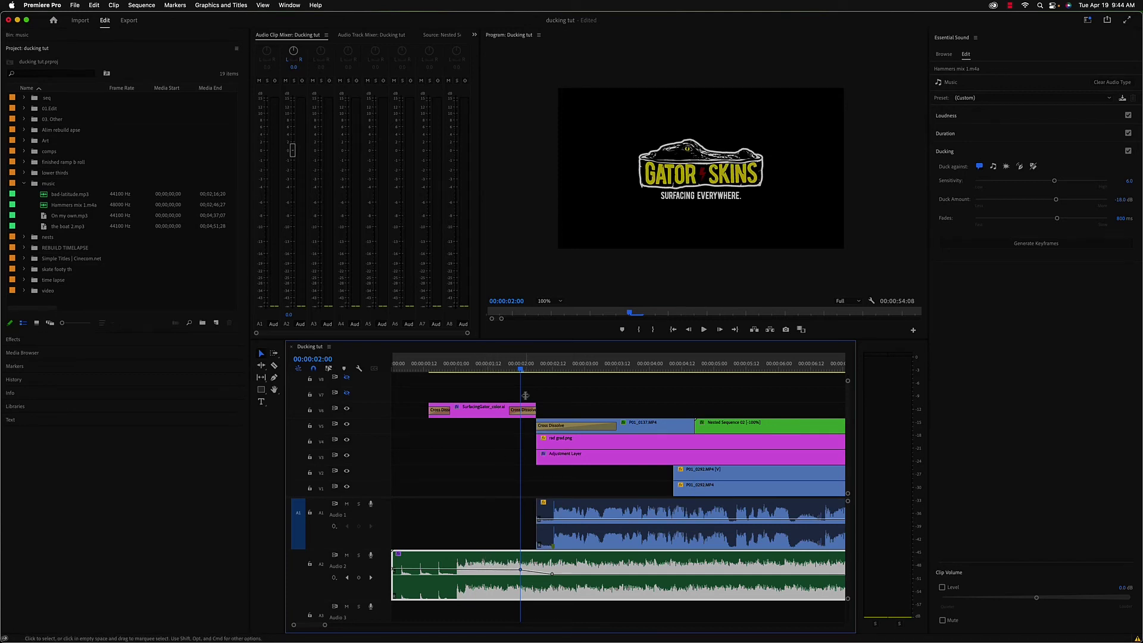
{"action": "left_click_drag", "start_coordinate": [521, 369], "coordinate": [397, 372]}
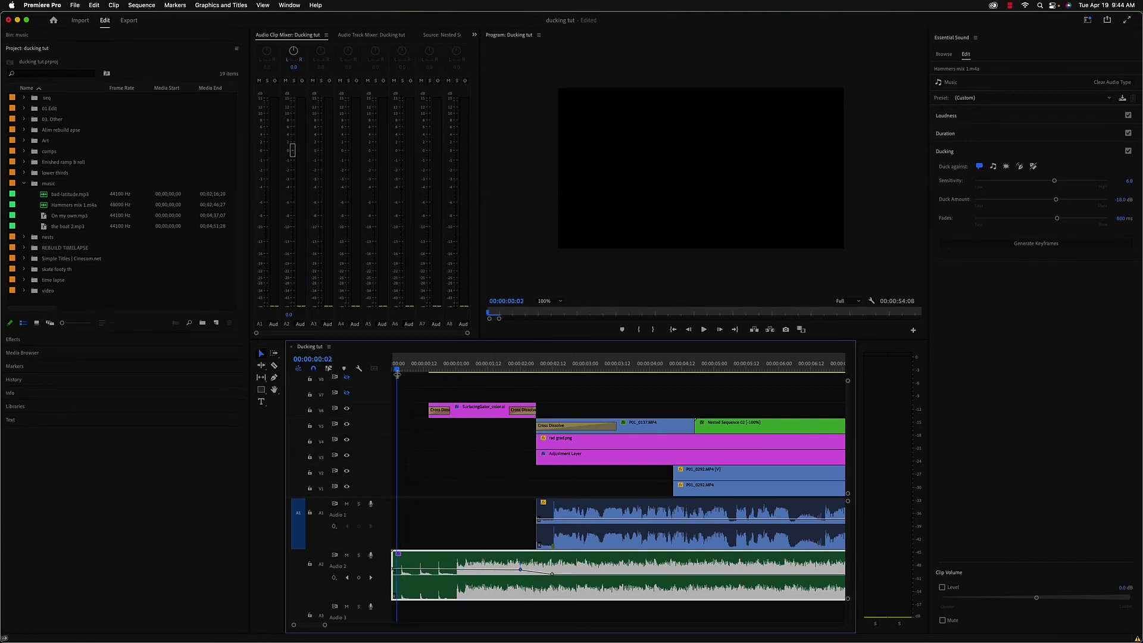
{"action": "key", "text": "space"}
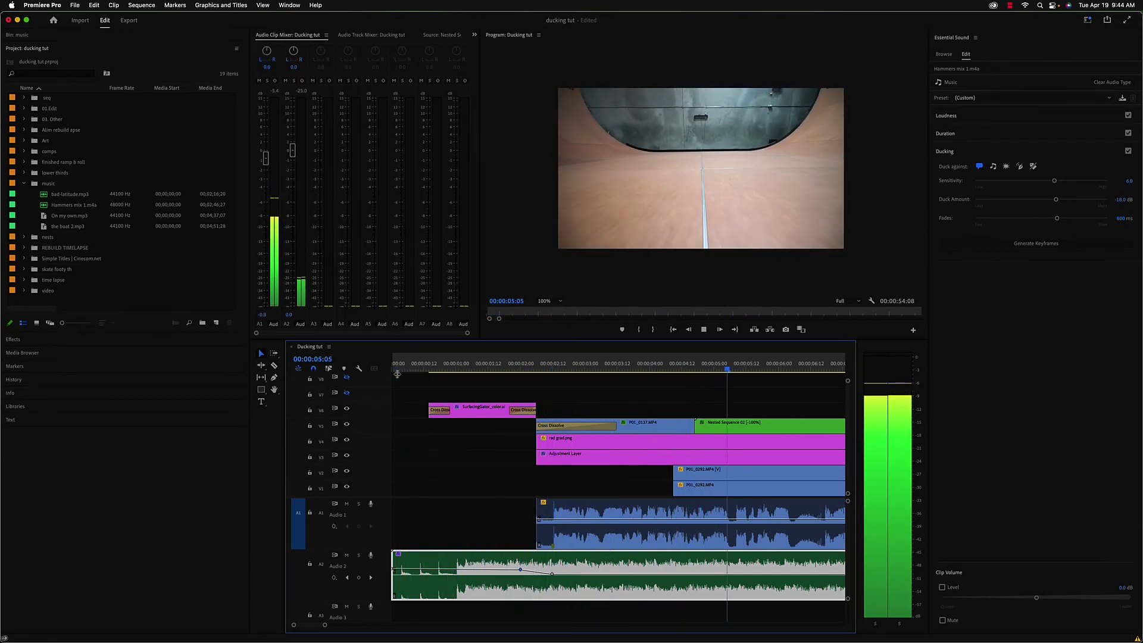
Stop playback at 00:00:05:22 and review the ducking across the full length of the music clip.
{"action": "key", "text": "space"}
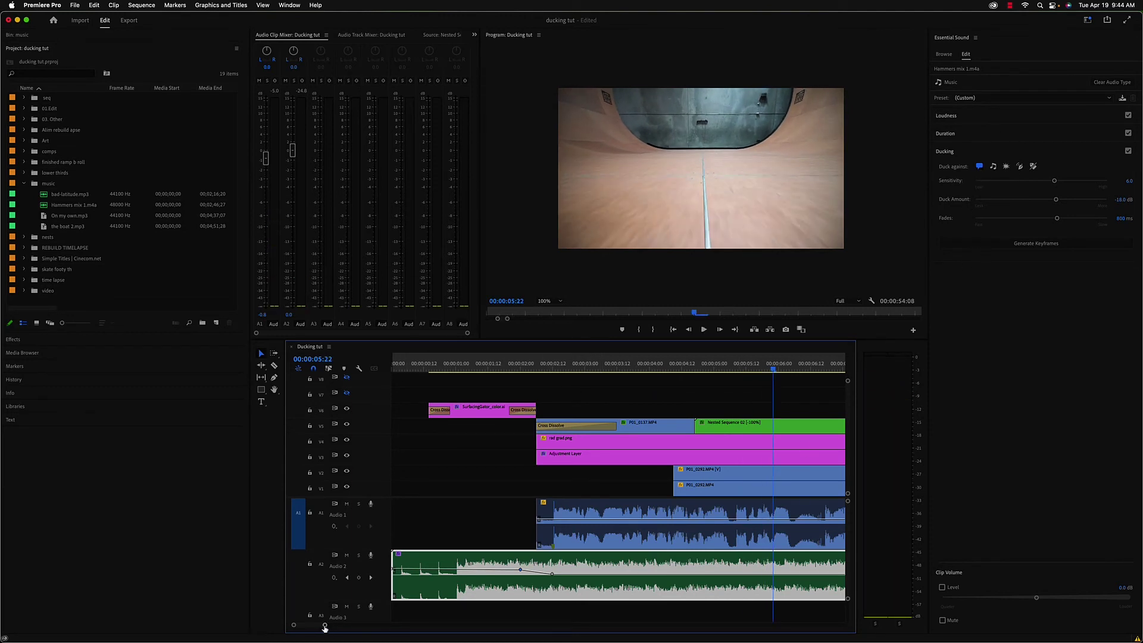
{"action": "left_click_drag", "start_coordinate": [325, 629], "coordinate": [398, 625]}
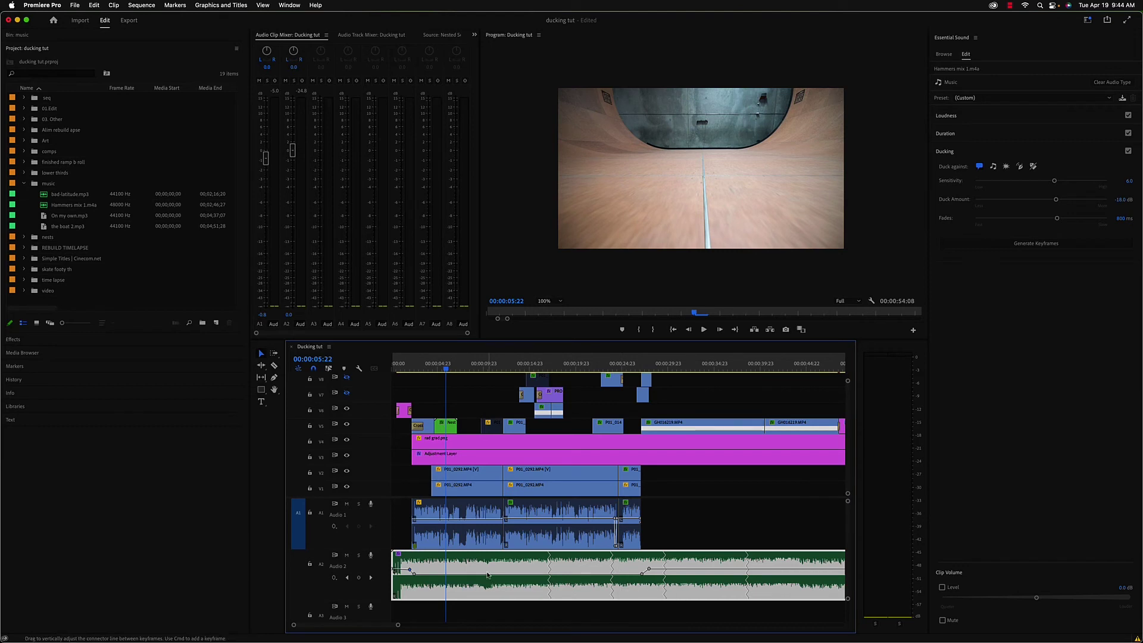
{"action": "left_click_drag", "start_coordinate": [397, 625], "coordinate": [462, 625]}
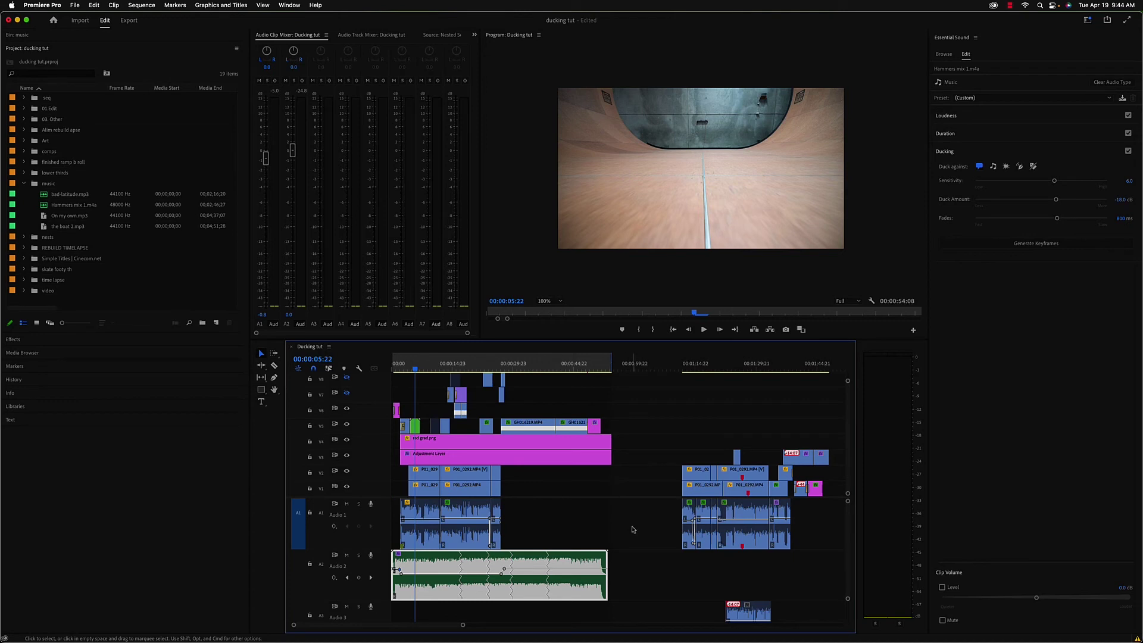
Open the music clip's Audio Gain settings and accept them with Normalize All Peaks selected.
{"action": "right_click", "coordinate": [574, 569]}
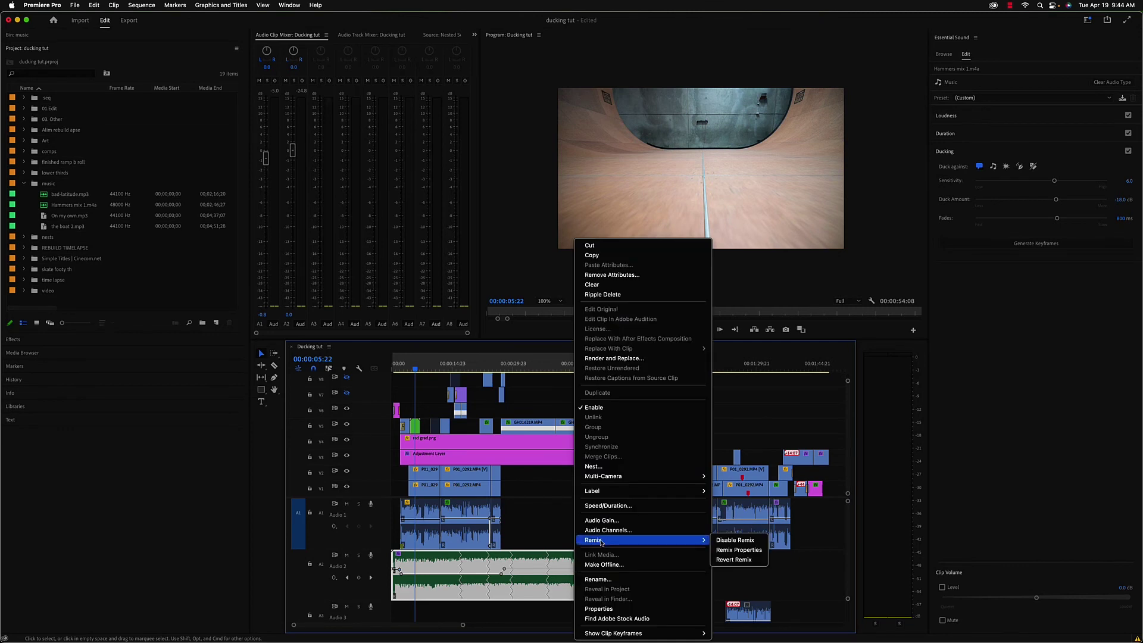
{"action": "left_click", "coordinate": [589, 521]}
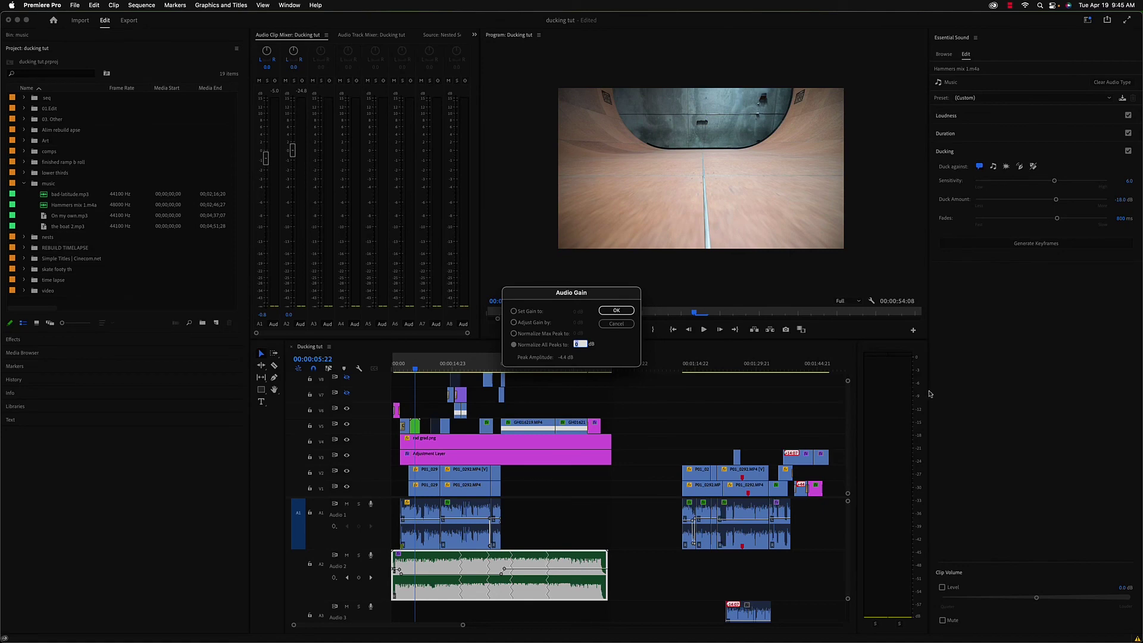
{"action": "left_click", "coordinate": [615, 310]}
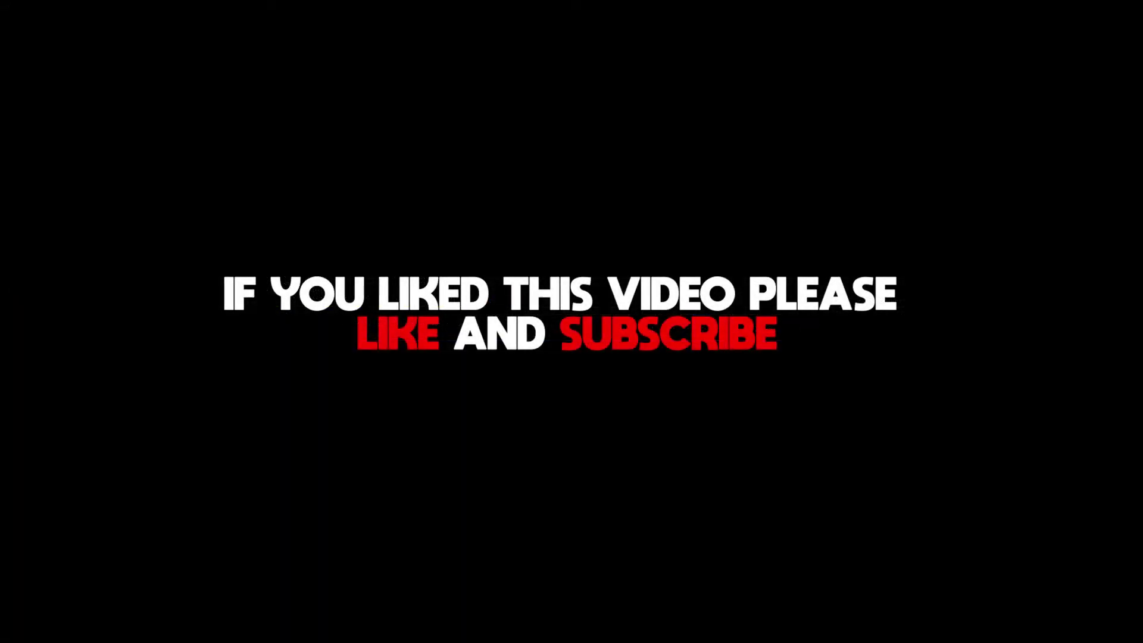